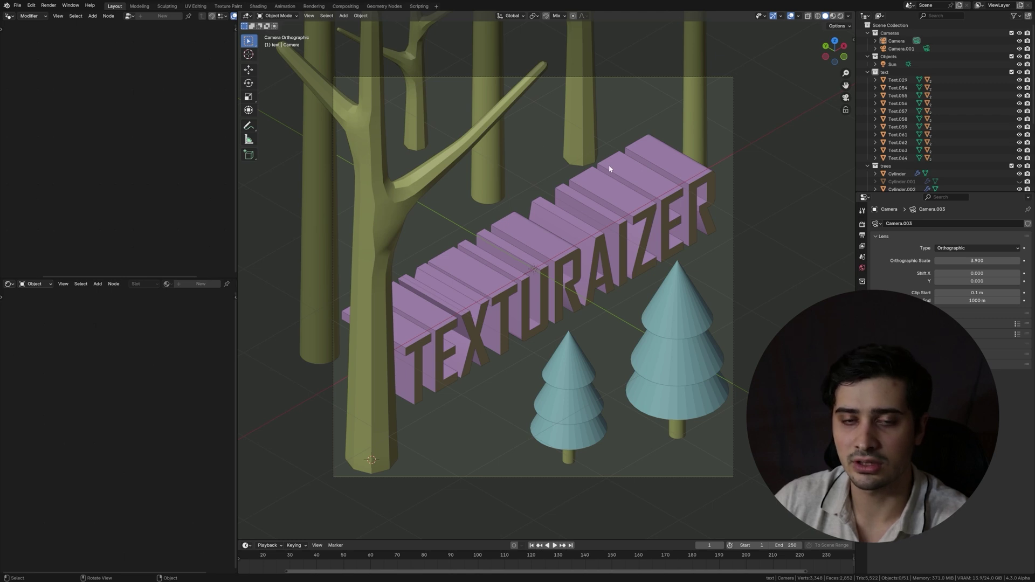
Step: Show the viewport sidebar on the Texturaizer tab and briefly expand, then collapse, Prompt Params
key("n")
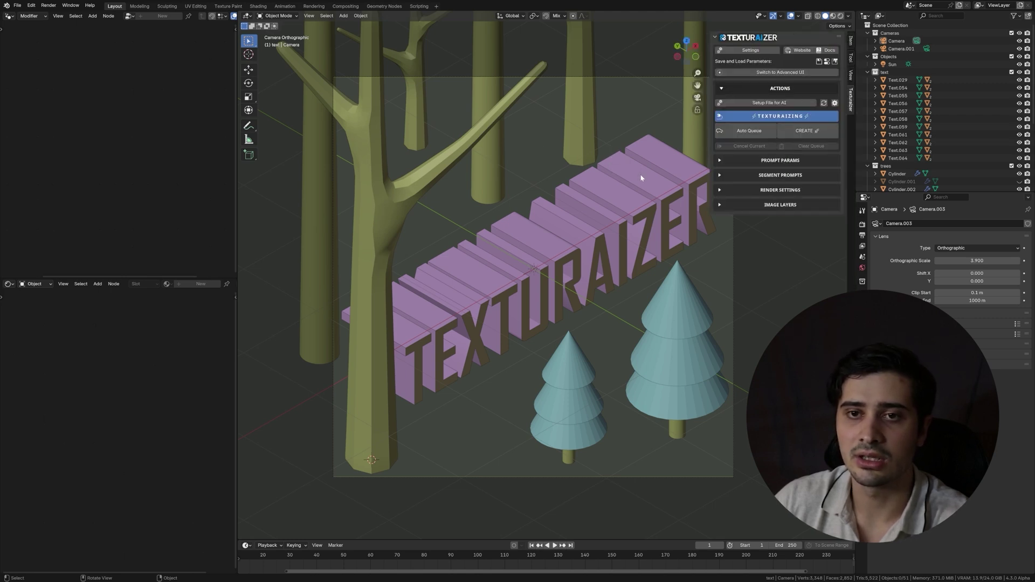
left_click(853, 45)
left_click(852, 96)
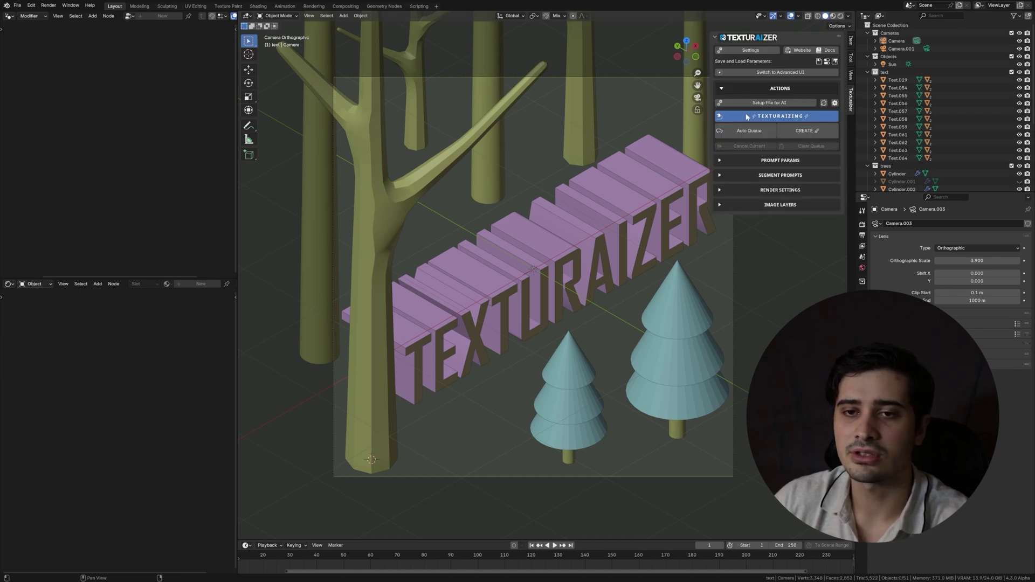
left_click(799, 162)
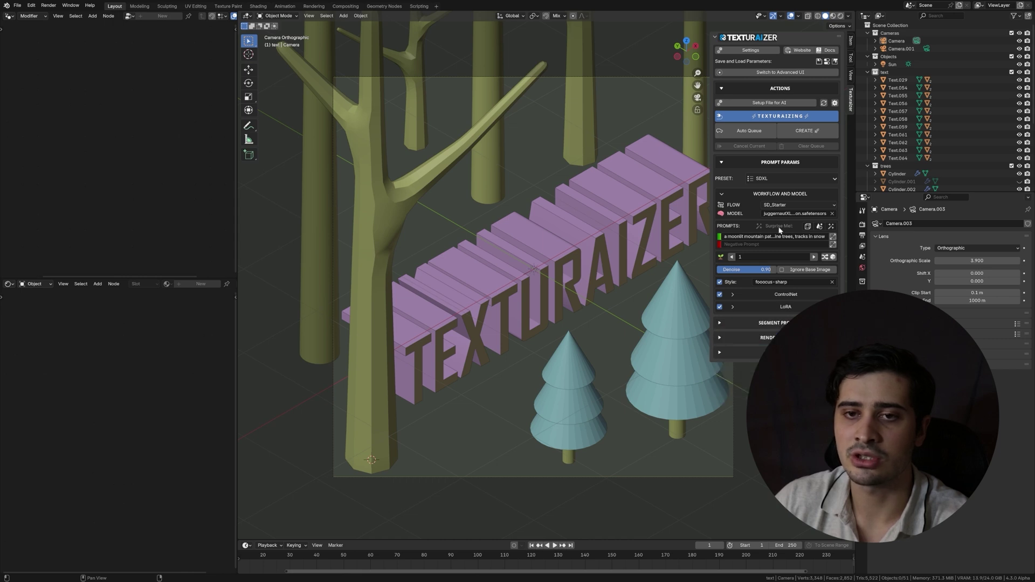
left_click(771, 166)
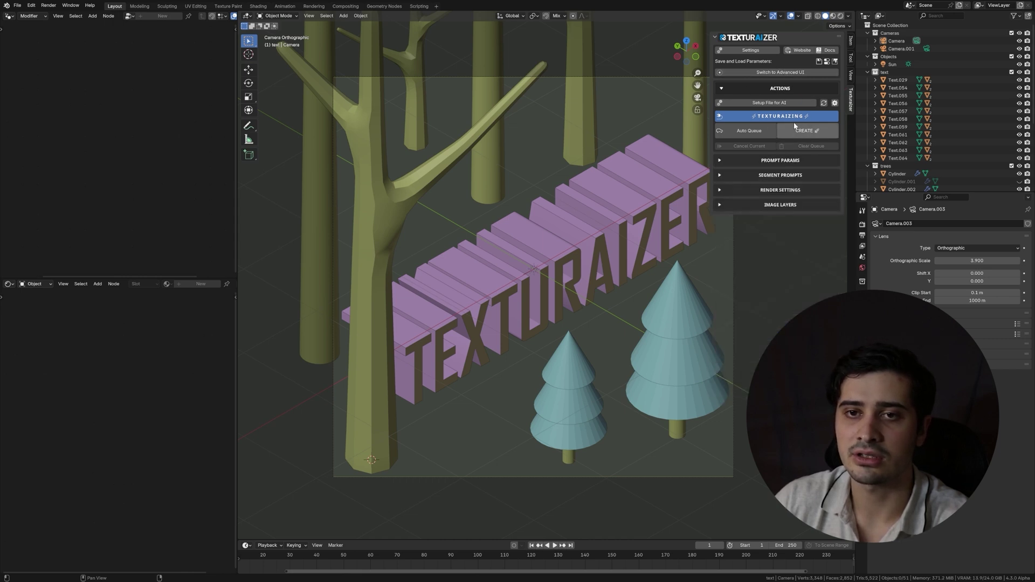
Step: Run Setup File for AI, look over the AI Layers workspace, then return to Texturaizer
left_click(774, 103)
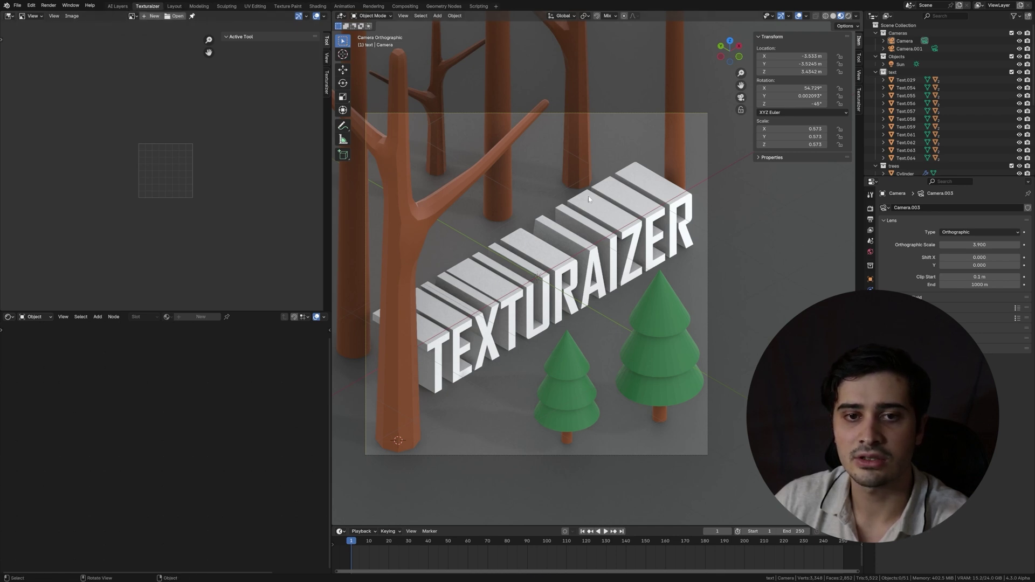
left_click(118, 6)
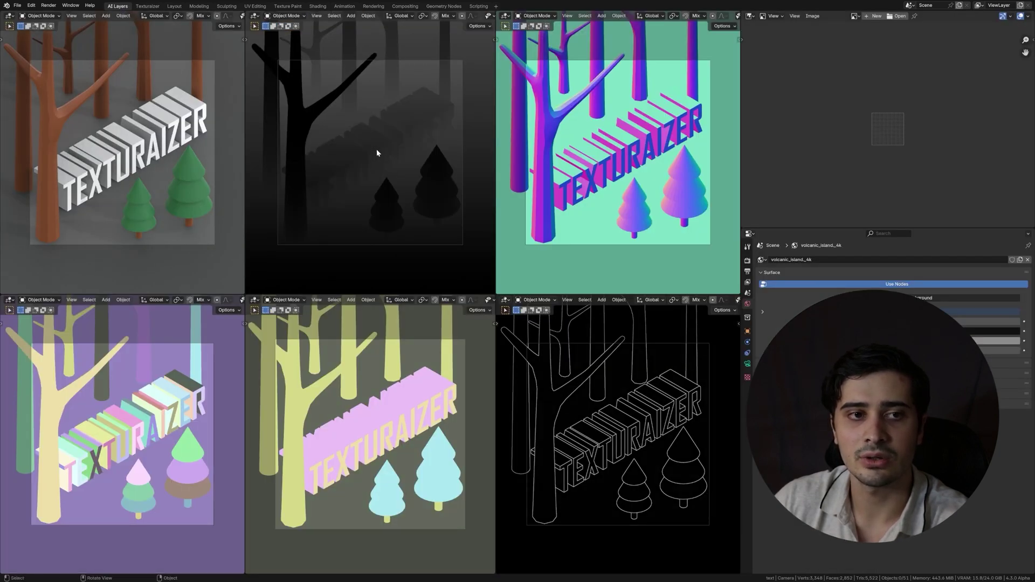
left_click(148, 6)
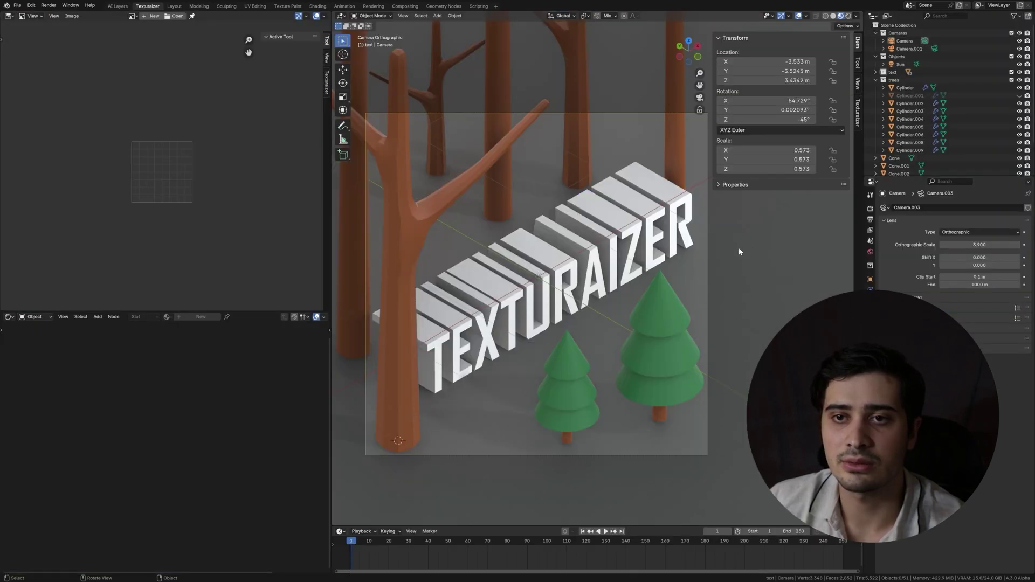
Step: Show the Texturaizer panel in both the 3D view and image editor sidebars, listing render layers
left_click(857, 114)
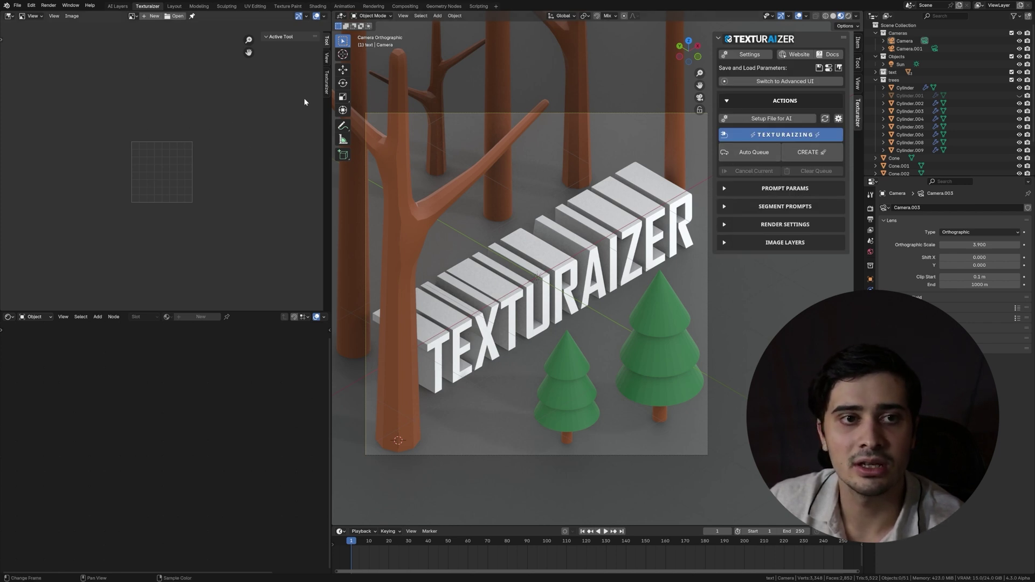
left_click(327, 83)
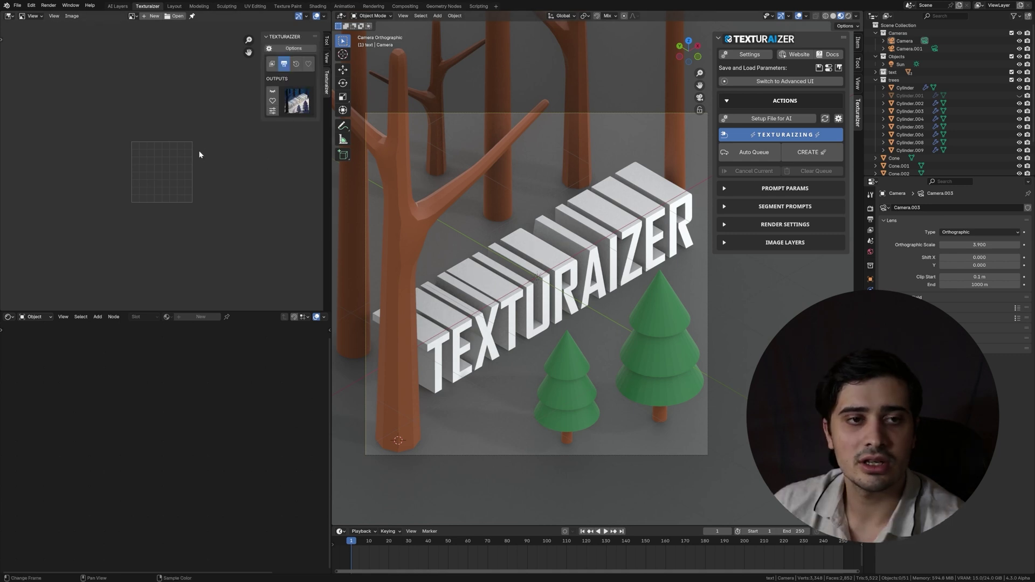
left_click(272, 68)
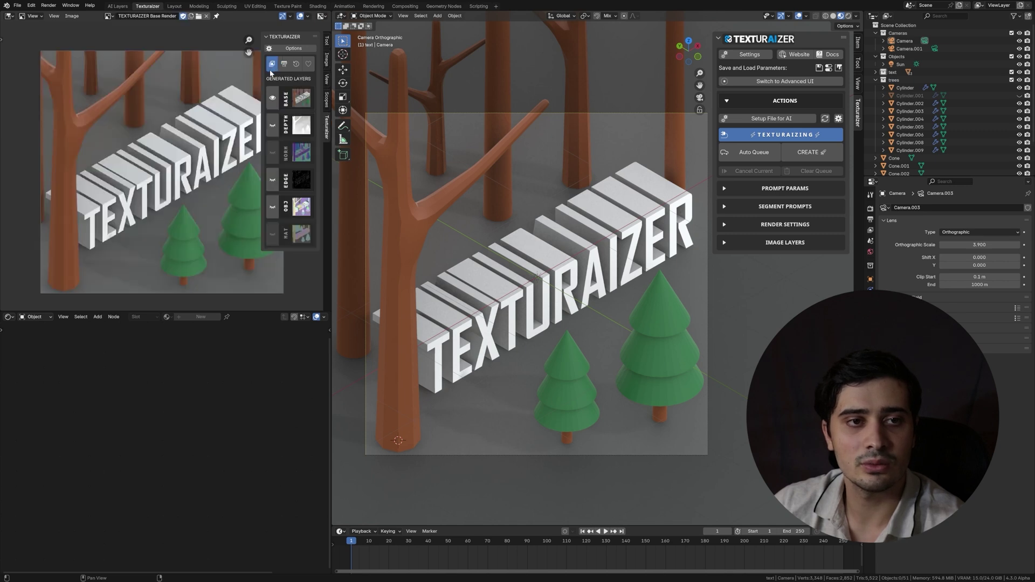
Step: Preview the Depth, Edge and Object passes in the image editor, ending back on Base
left_click(272, 125)
left_click(273, 180)
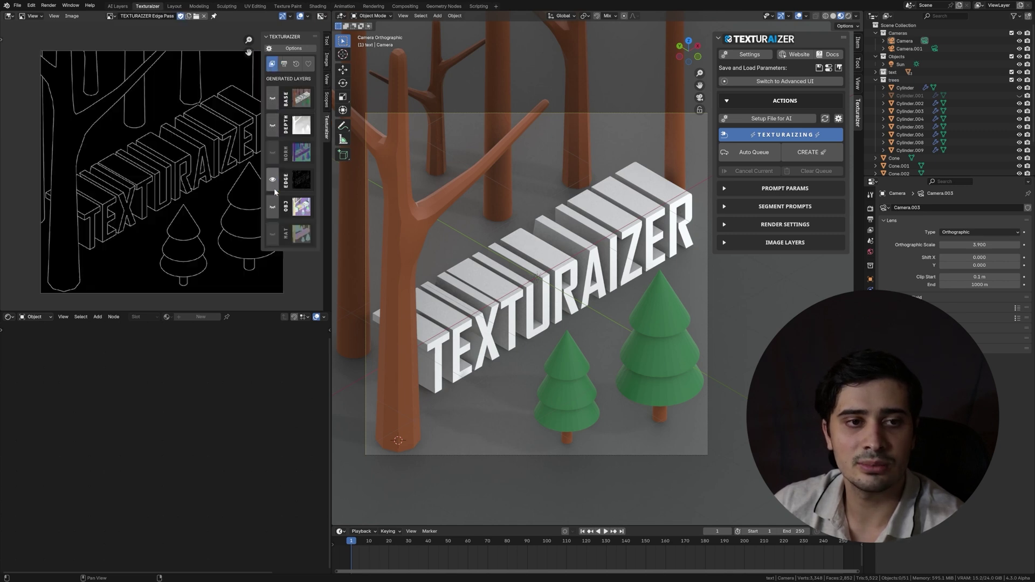
left_click(273, 207)
left_click(273, 180)
left_click(272, 124)
left_click(272, 98)
Step: Display the AI Outputs, browse Output History, then return to the current snowy output
left_click(284, 69)
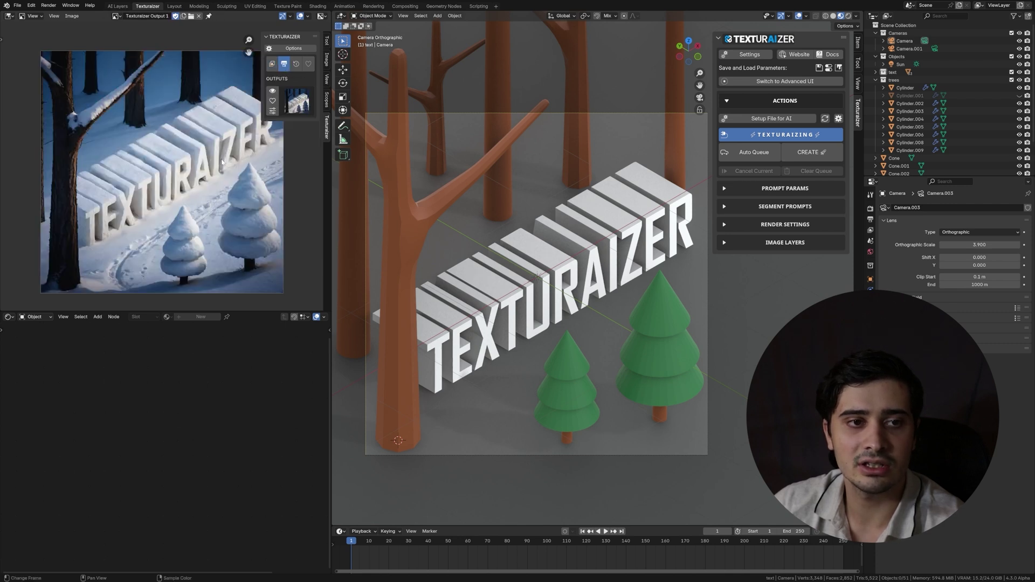
left_click(296, 64)
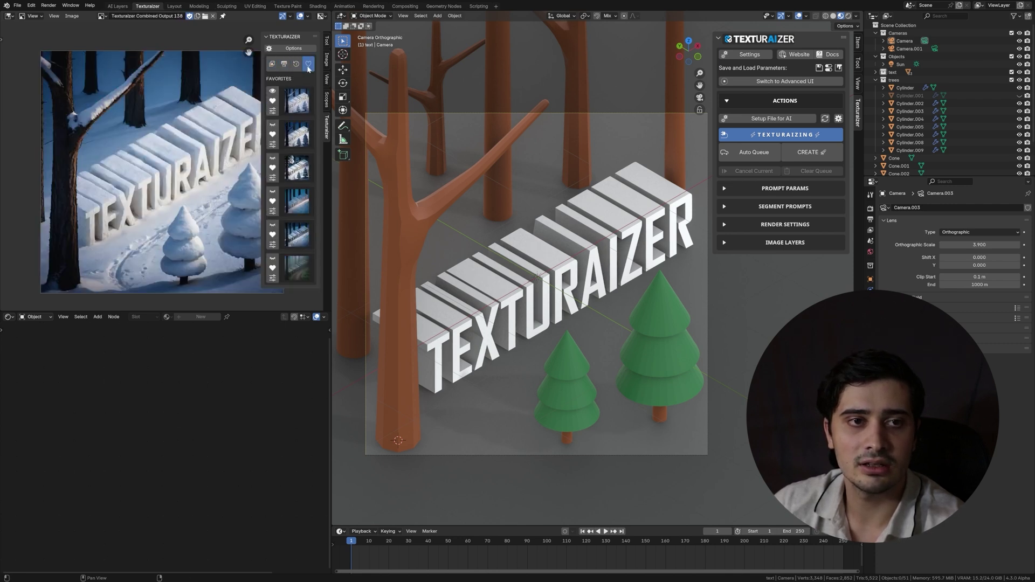
left_click(284, 66)
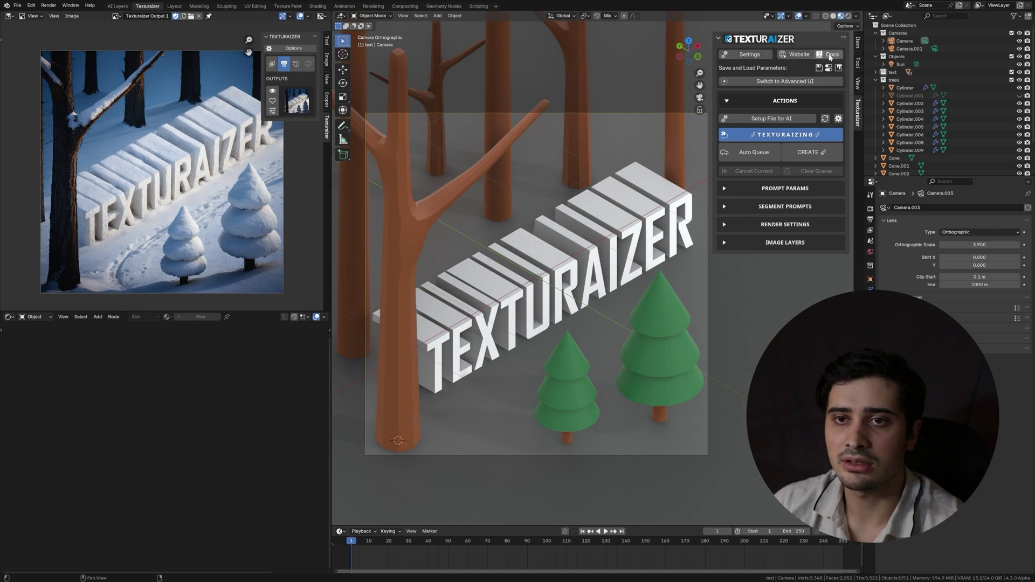
Step: Open Texturaizer Settings, then move the Preferences window left and make it taller to show every option
left_click(748, 53)
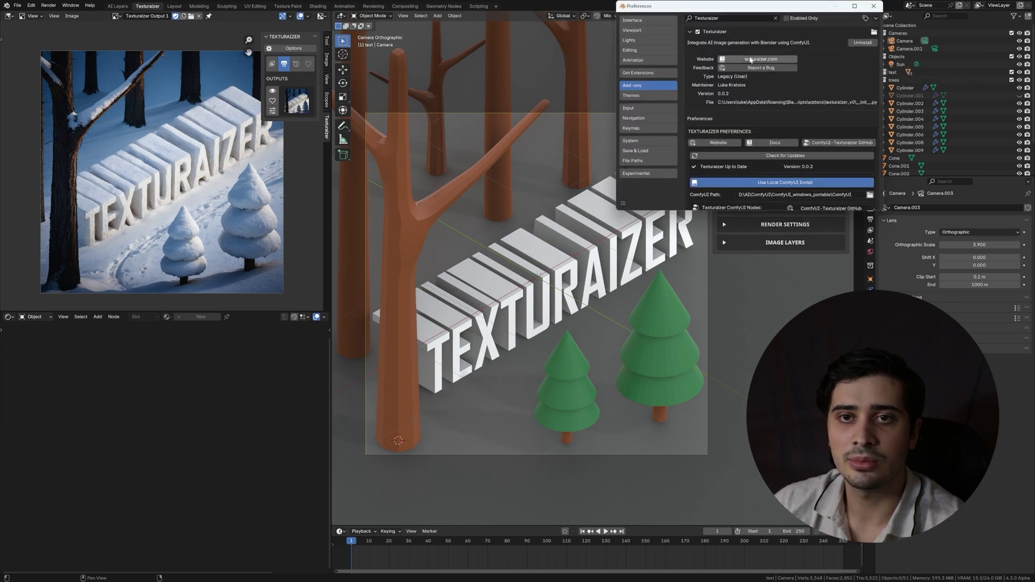
left_click_drag(742, 6, 480, 47)
left_click_drag(623, 251, 707, 499)
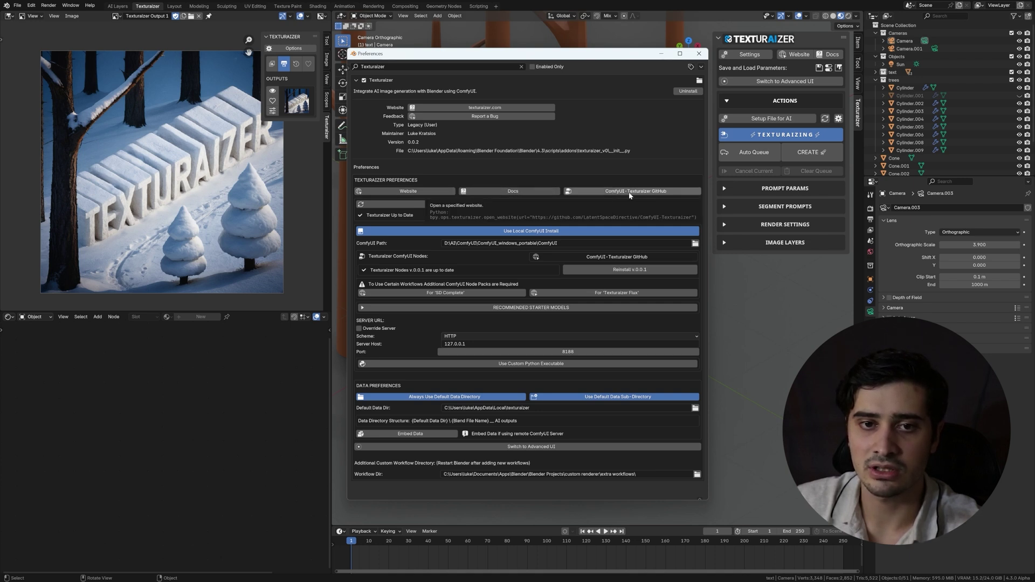
Step: Open the Texturaizer docs and read the Render Settings Panel article through to the end
left_click(541, 191)
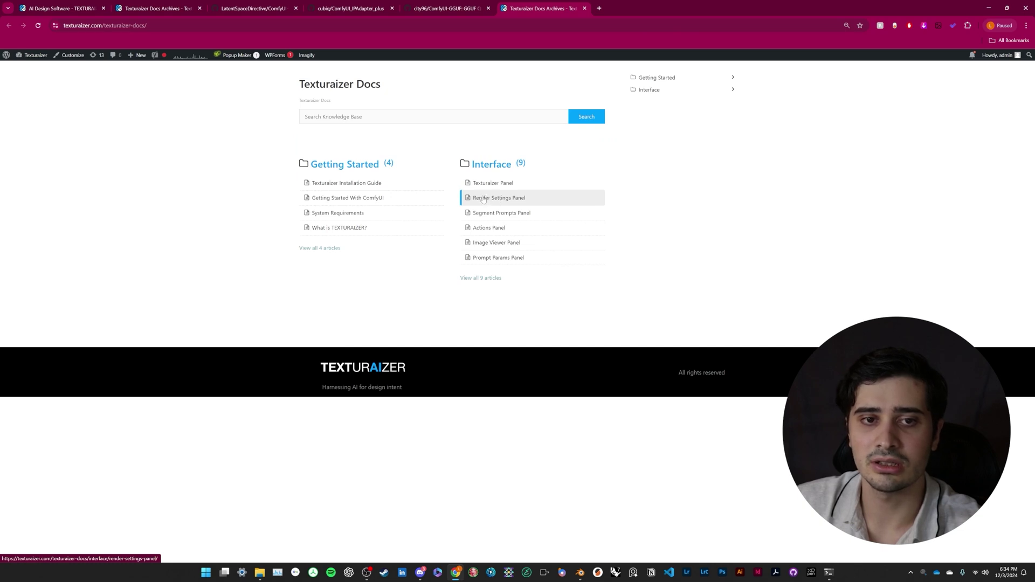
left_click(492, 201)
scroll(493, 203, "down", 1)
scroll(492, 203, "down", 4)
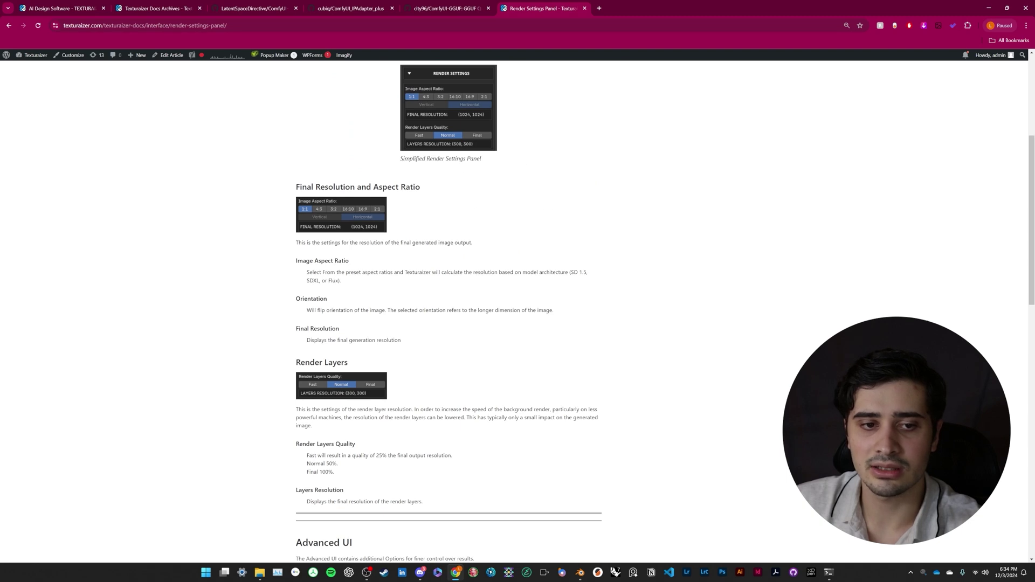
scroll(493, 255, "down", 3)
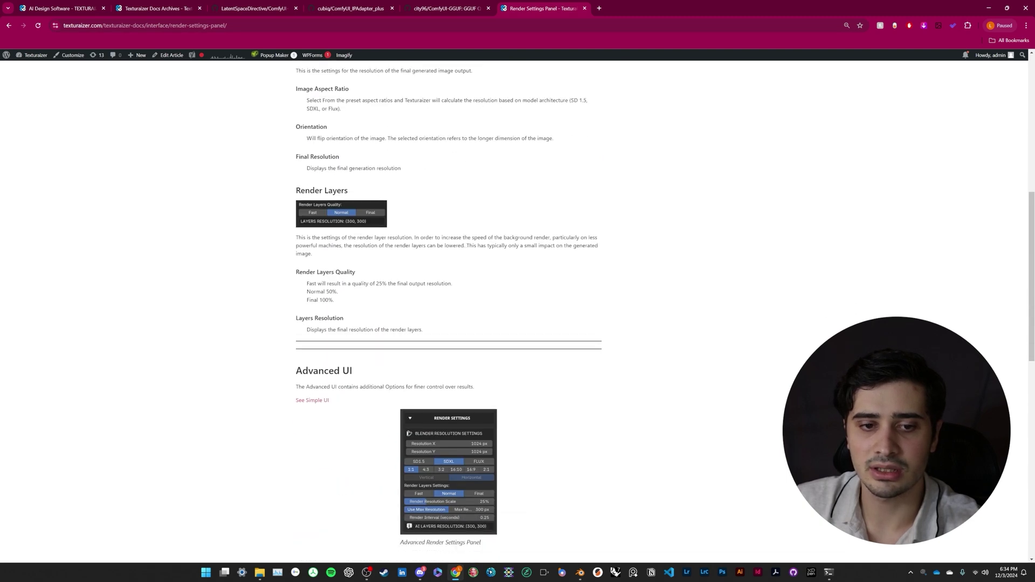
scroll(463, 257, "down", 8)
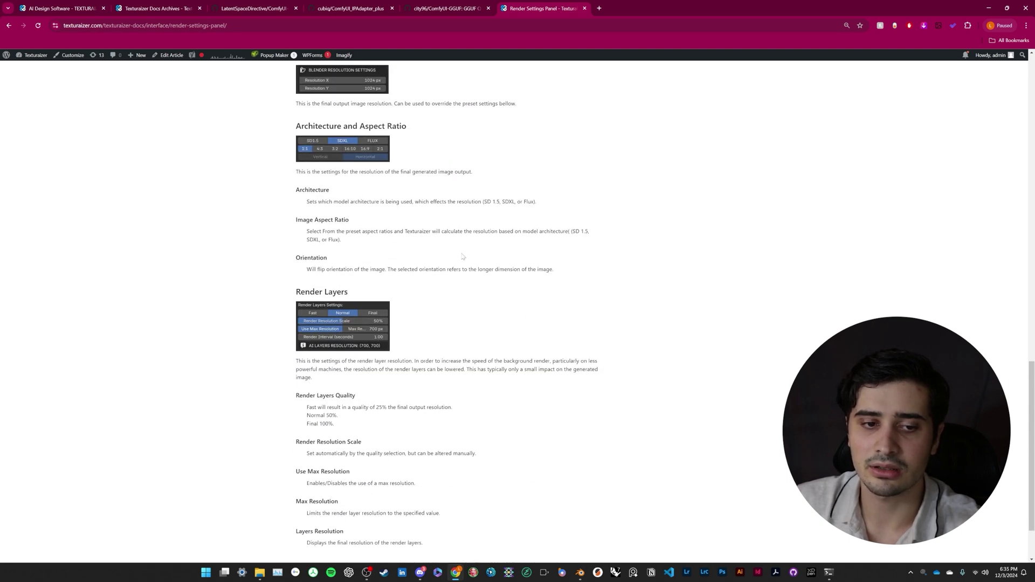
scroll(464, 258, "down", 2)
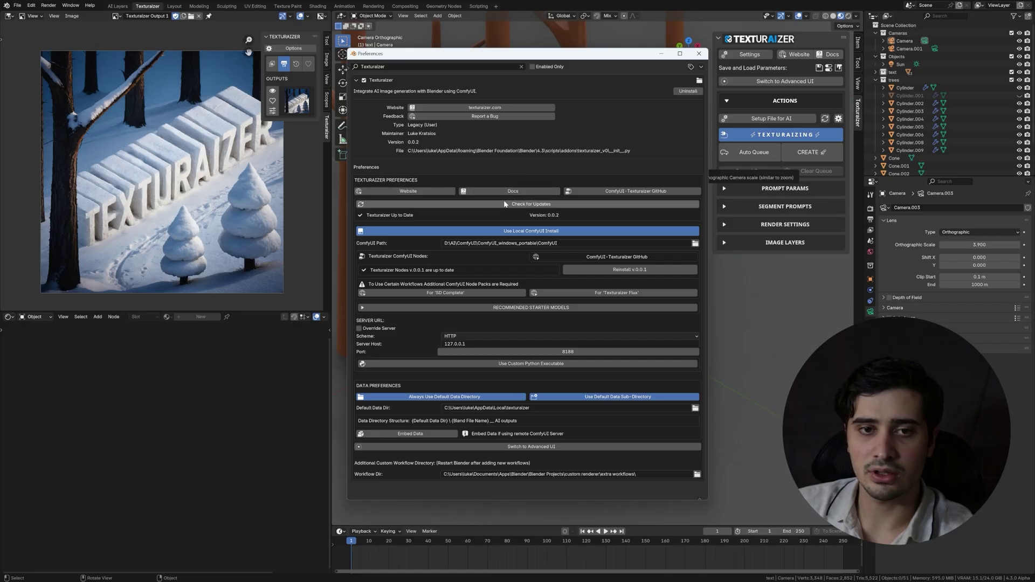
Step: Run Check for Updates in the Texturaizer preferences, showing version 0.0.2 is current
left_click(485, 206)
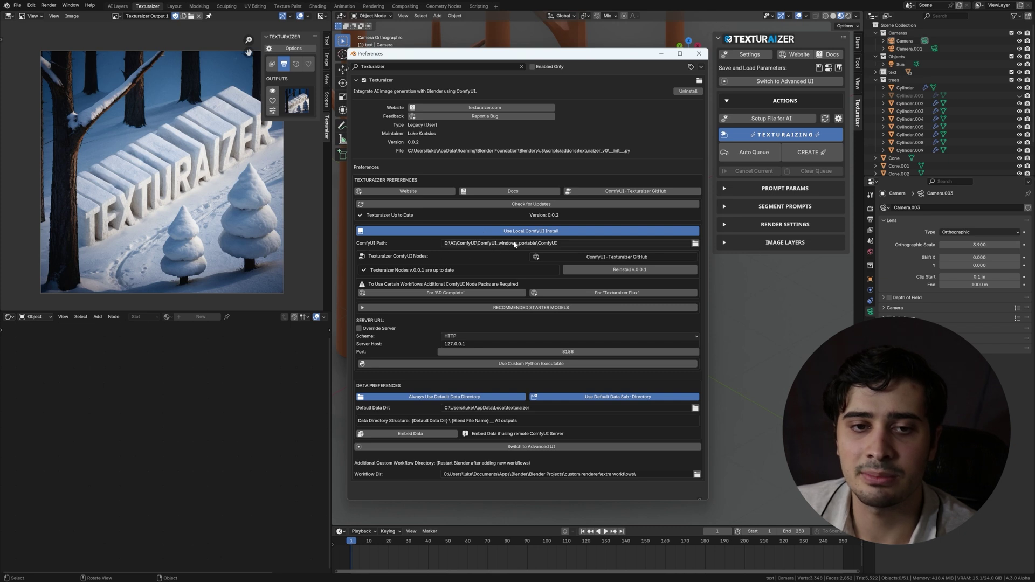
left_click(562, 243)
key("End")
key("BackSpace")
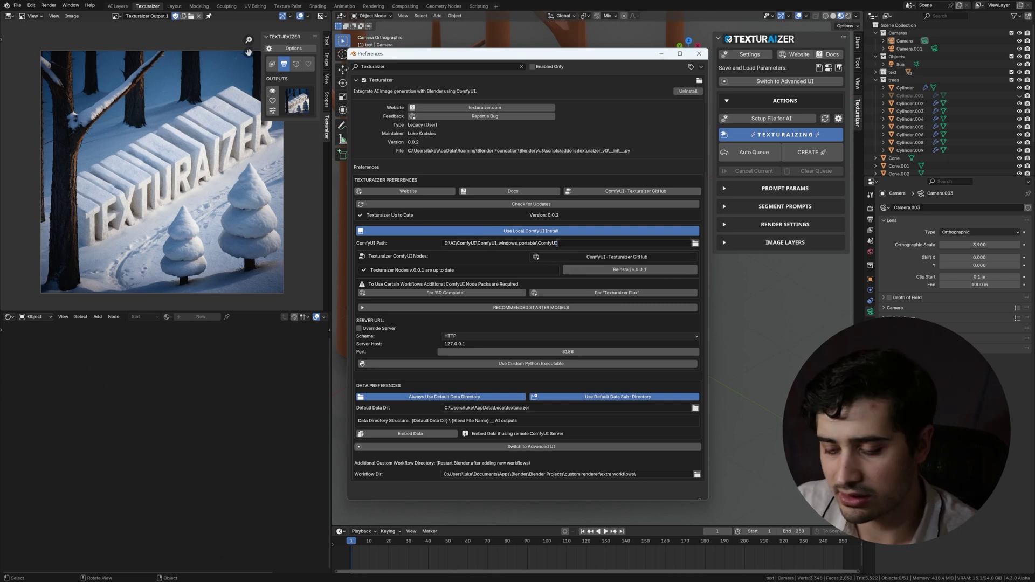
key("Return")
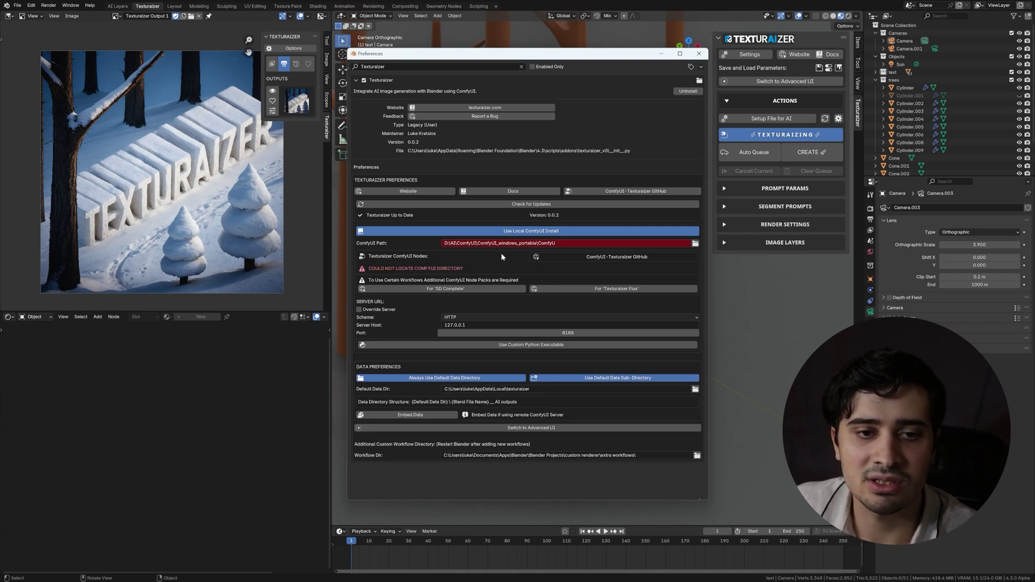
left_click(555, 240)
key("End")
type("I")
key("Return")
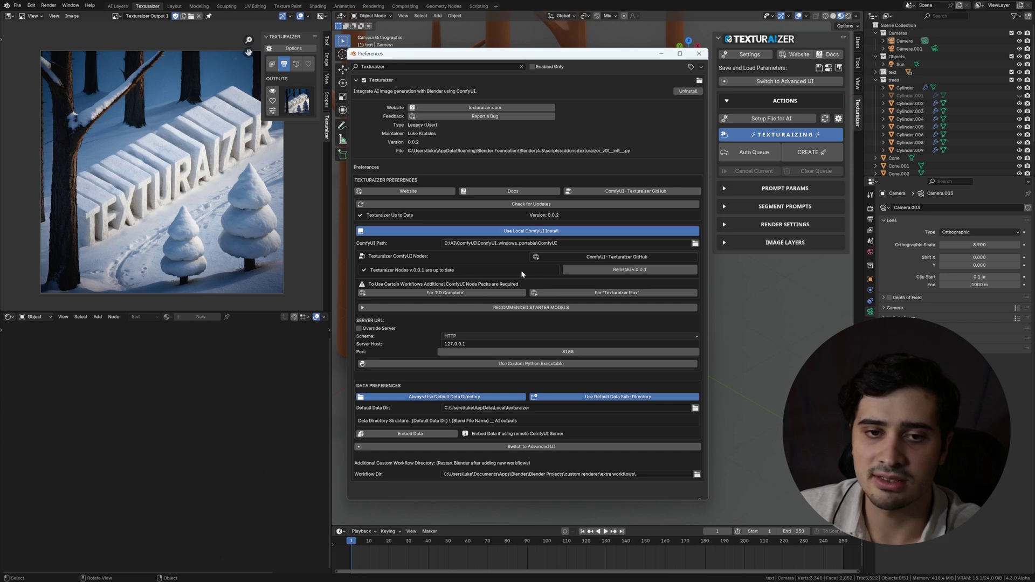
Step: Reinstall Texturaizer ComfyUI nodes v0.0.1 and open the ComfyUI_IPAdapter_plus page for SD Complete
left_click(577, 270)
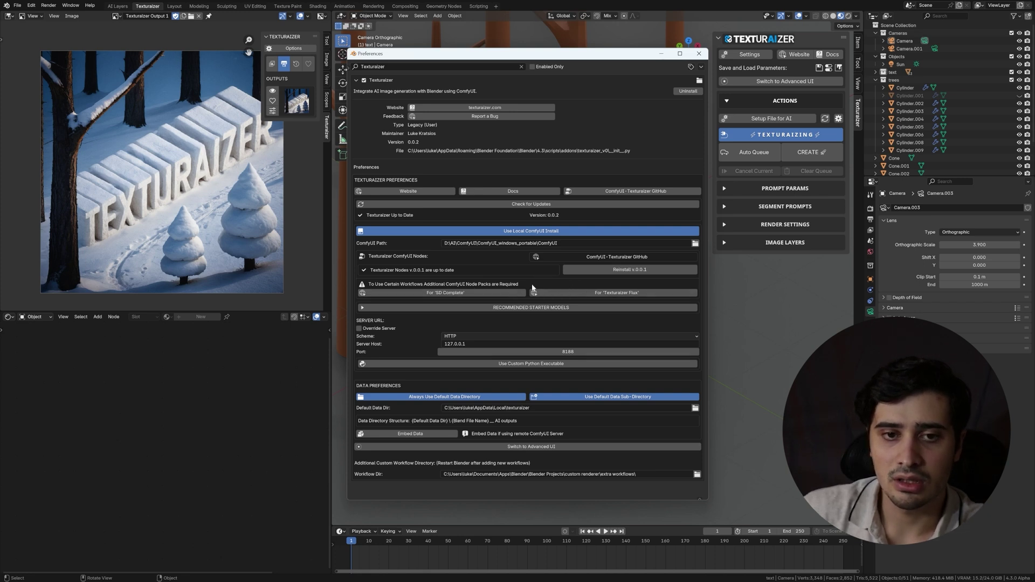
left_click(419, 295)
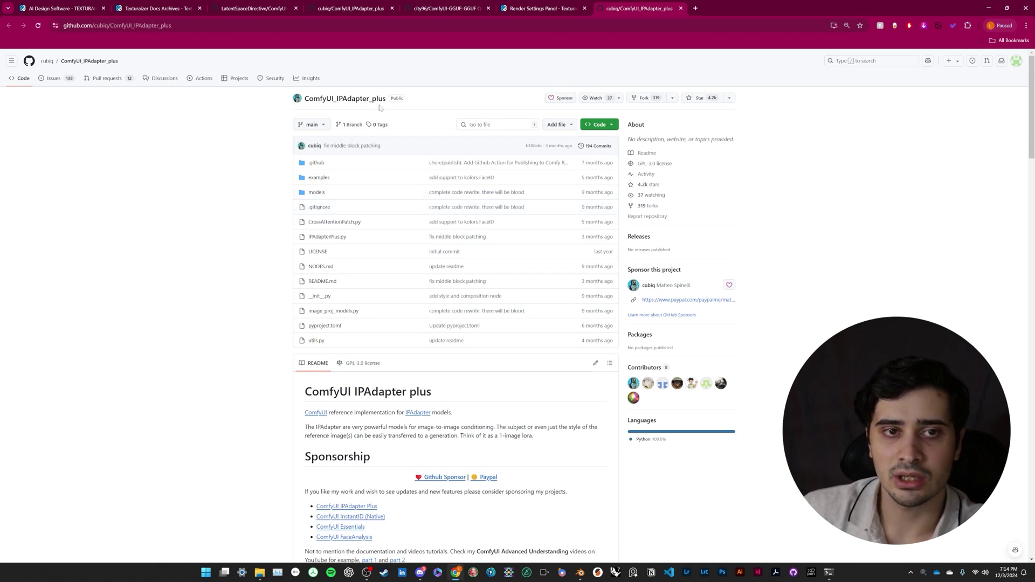
Step: Scroll the IPAdapter plus README to Installation and highlight the custom_nodes/ folder path
scroll(458, 140, "down", 15)
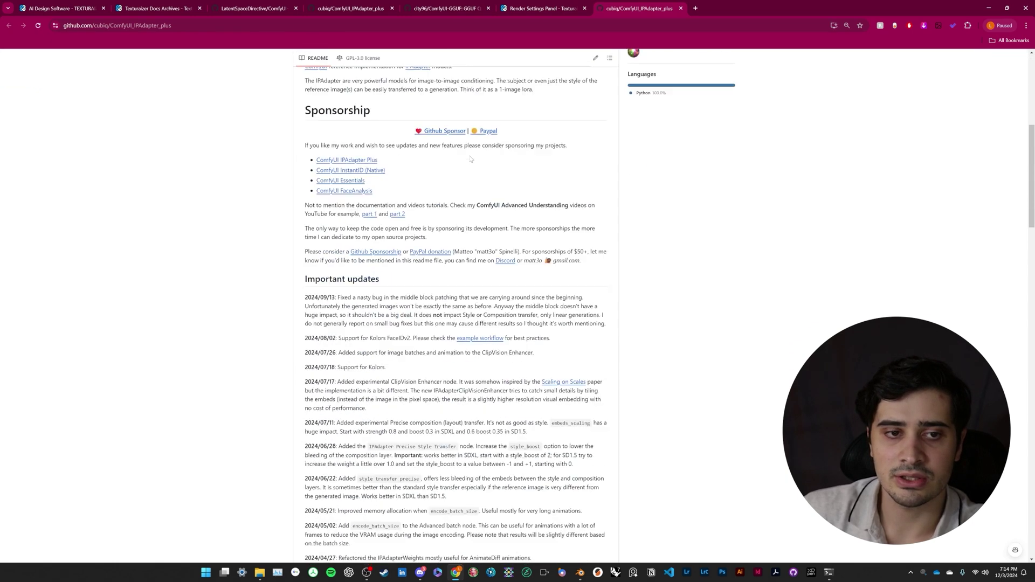
scroll(470, 157, "down", 9)
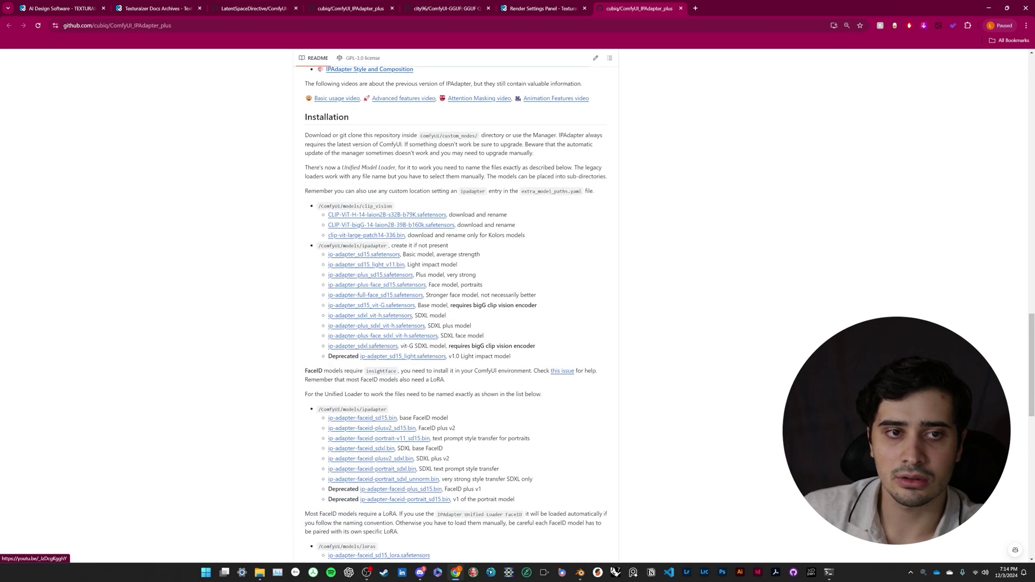
left_click_drag(302, 116, 598, 285)
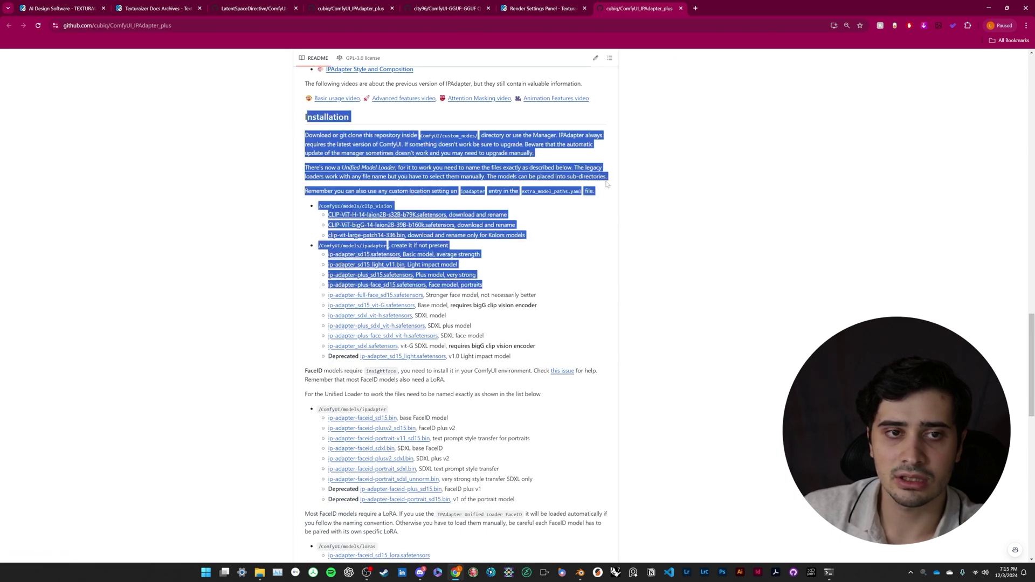
left_click(295, 133)
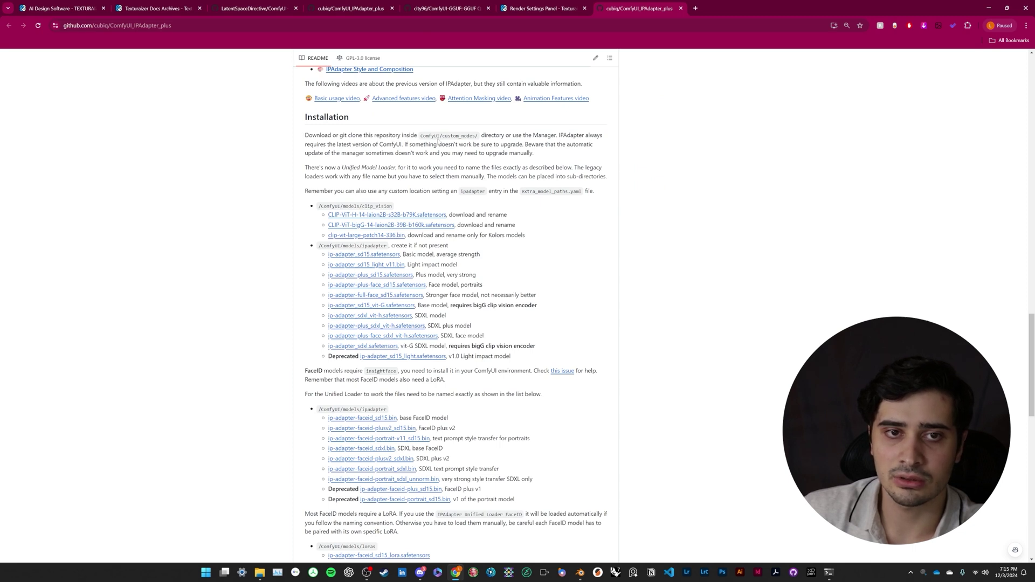
left_click_drag(442, 136, 480, 136)
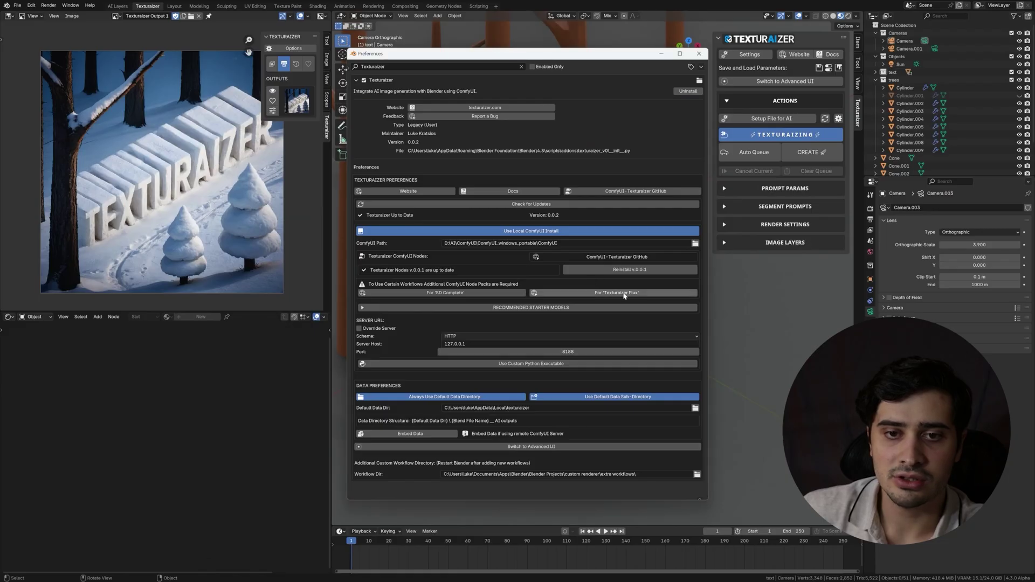
Step: Open ComfyUI-GGUF from the Texturaizer Flux button and highlight its installation commands
left_click(637, 293)
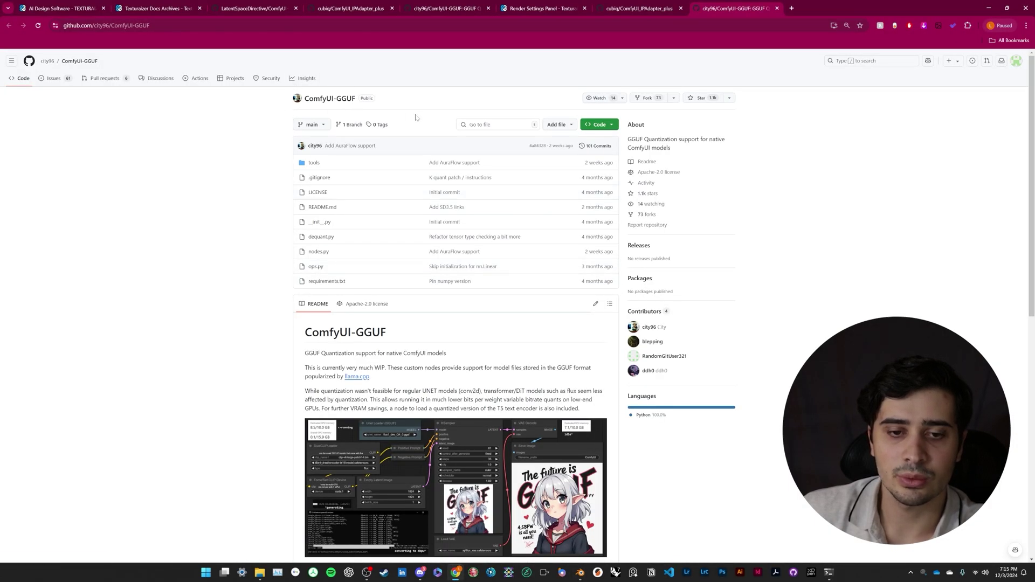
scroll(462, 135, "down", 8)
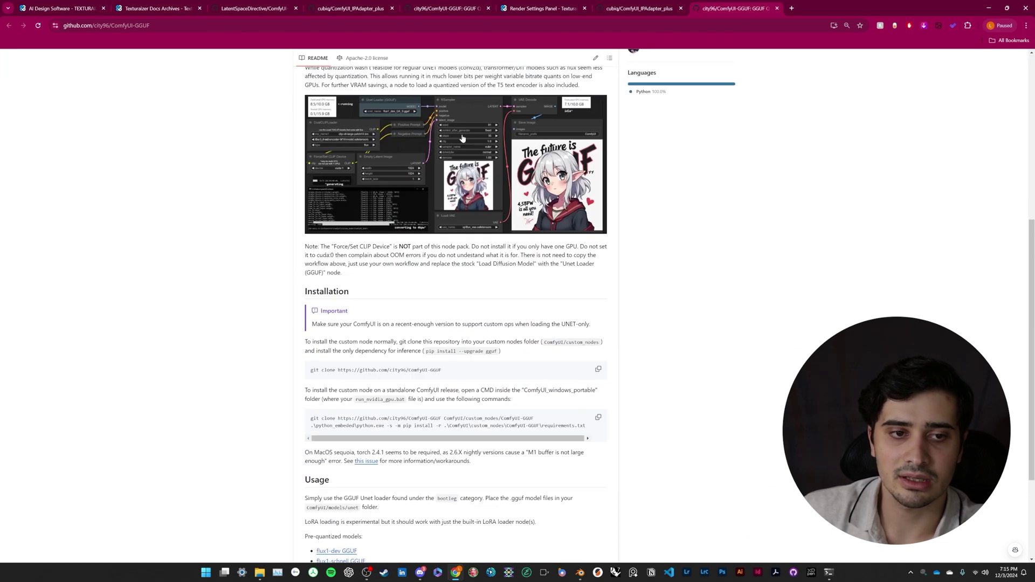
left_click_drag(308, 163, 477, 270)
left_click_drag(477, 270, 569, 363)
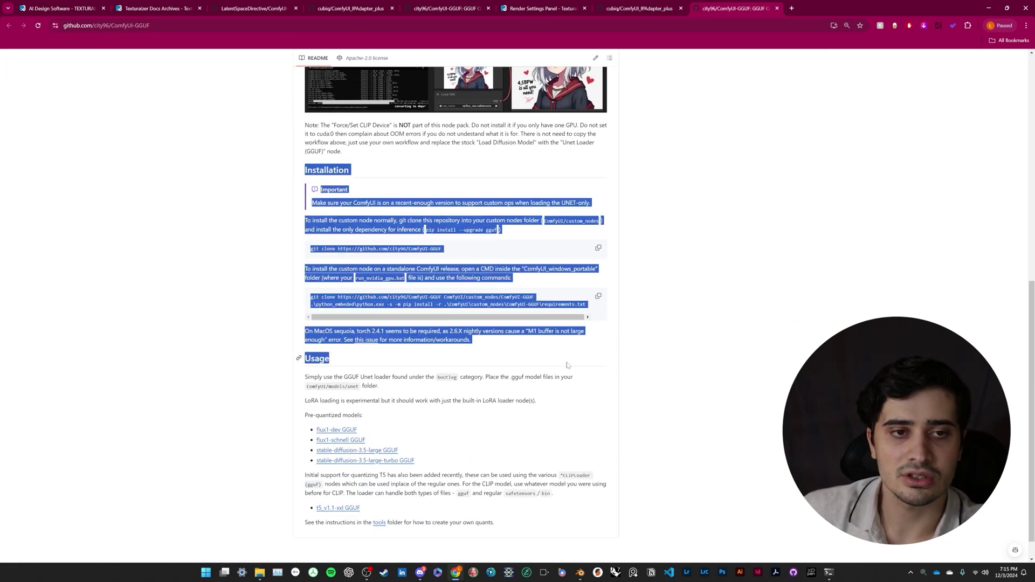
left_click(598, 365)
scroll(476, 195, "down", 2)
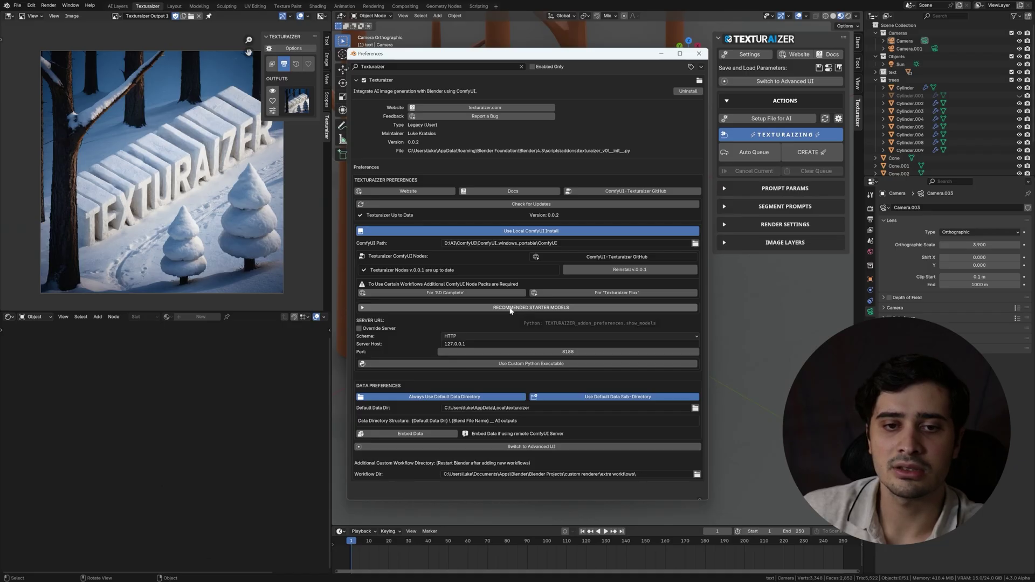
left_click(510, 308)
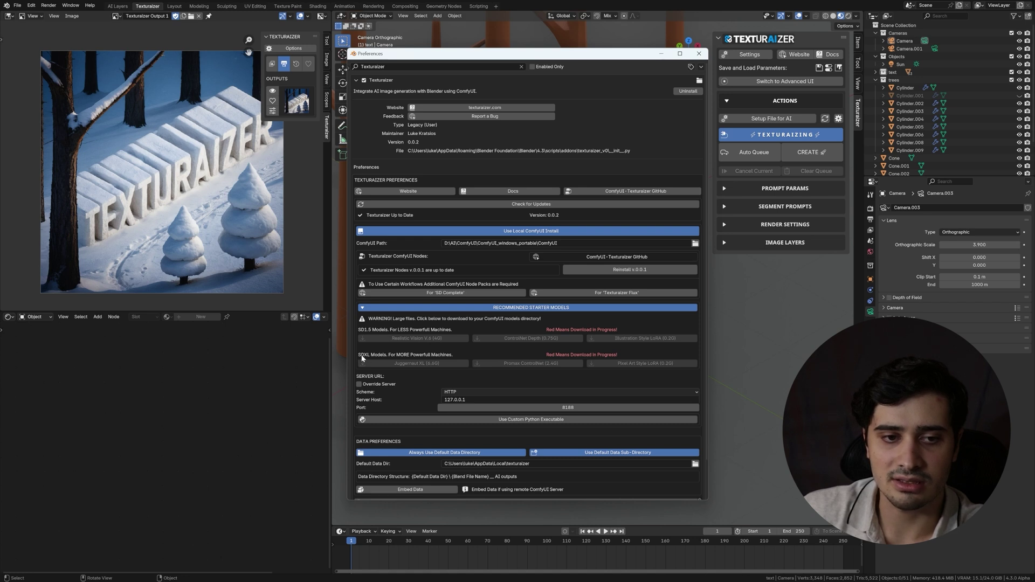
left_click(486, 308)
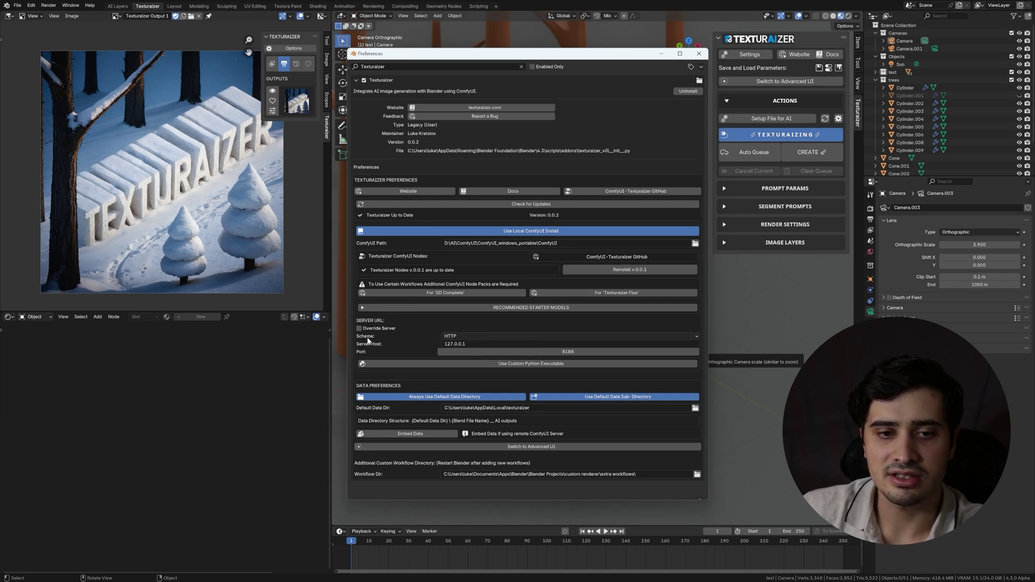
left_click(466, 337)
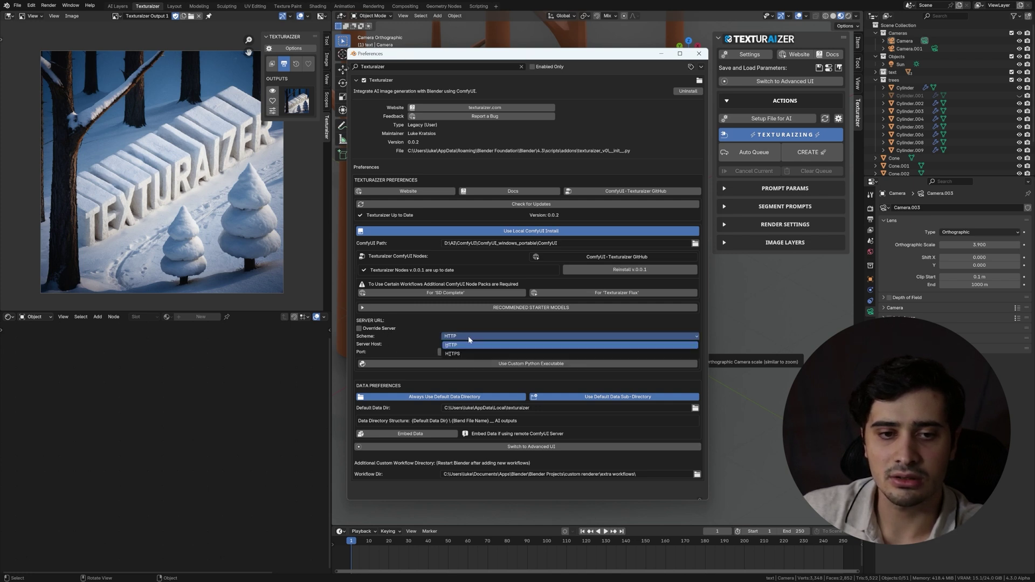
left_click(462, 338)
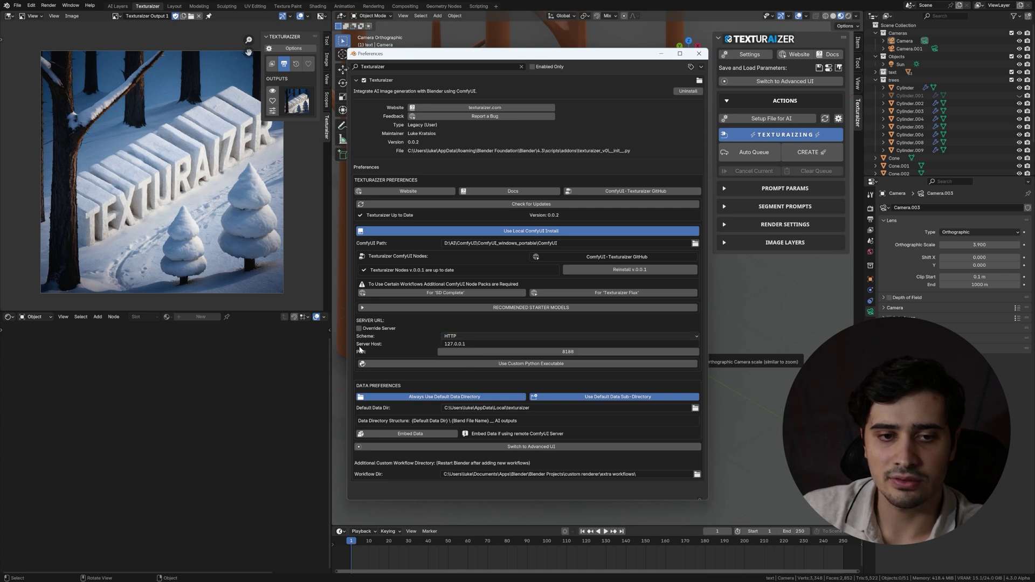
left_click(453, 344)
key("Return")
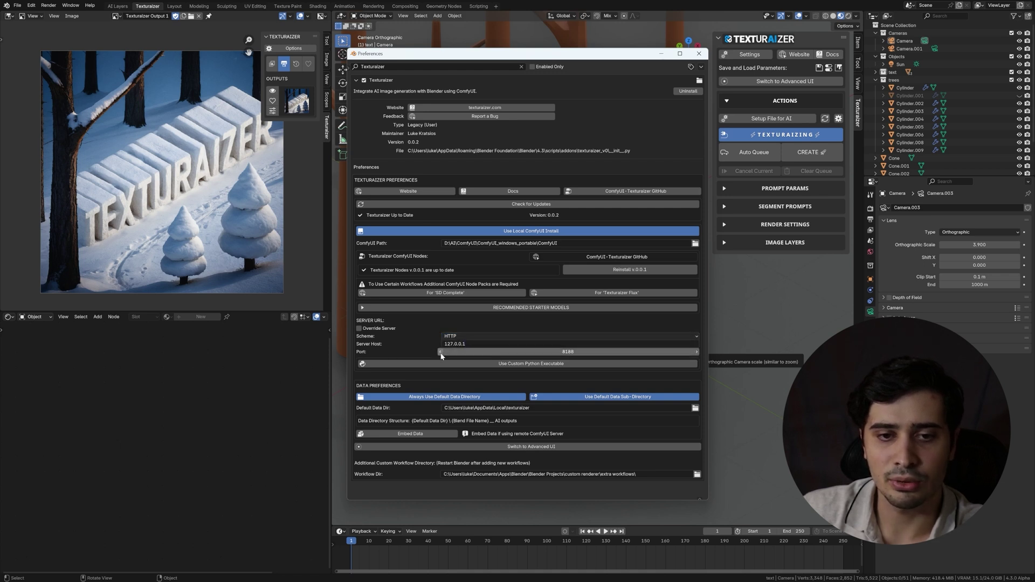
left_click(440, 352)
key("Return")
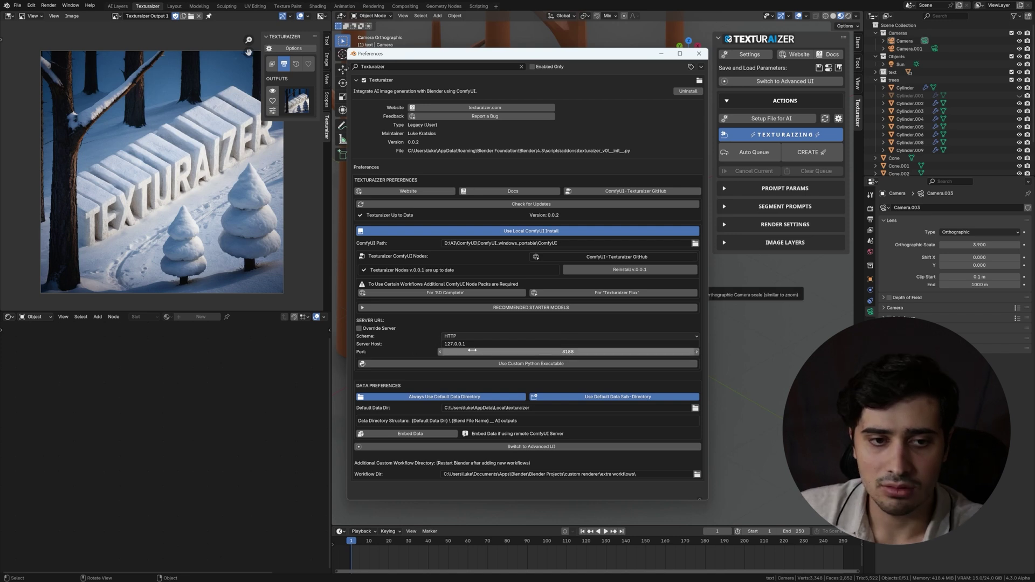
left_click(359, 328)
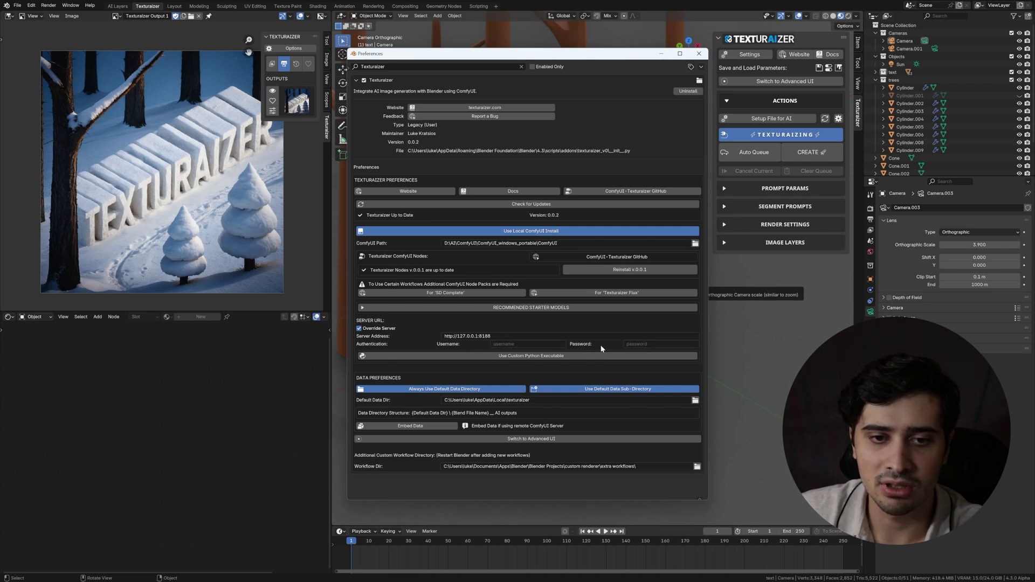
left_click(433, 327)
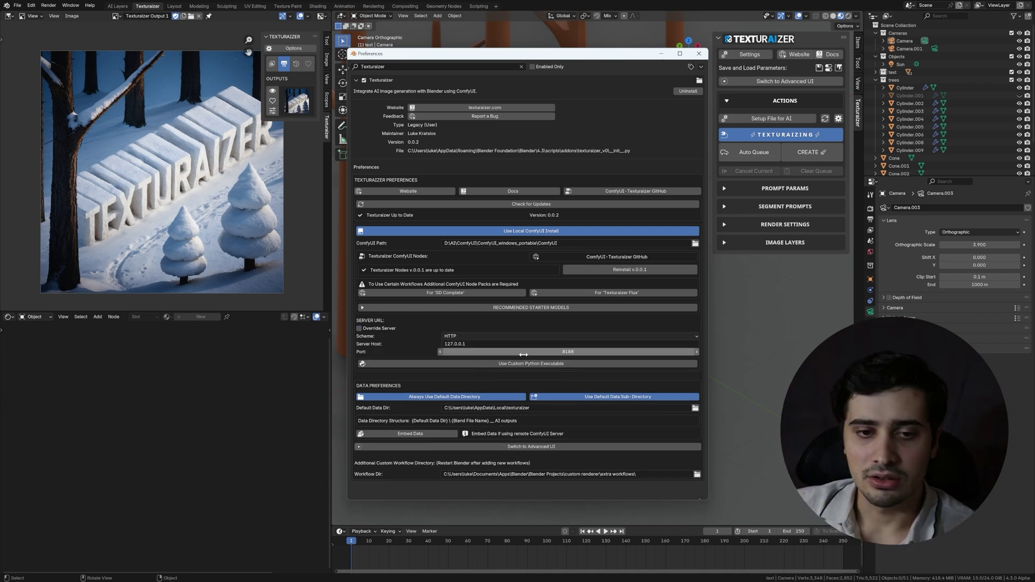
Step: Switch Use Custom Python Executable on, then back off to hide the invalid path field
left_click(503, 364)
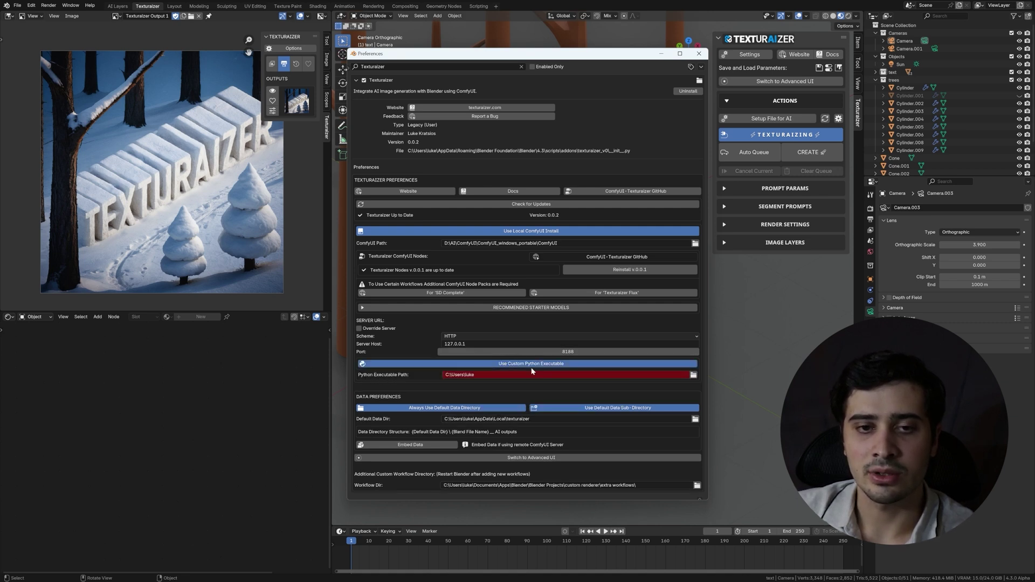
left_click(492, 365)
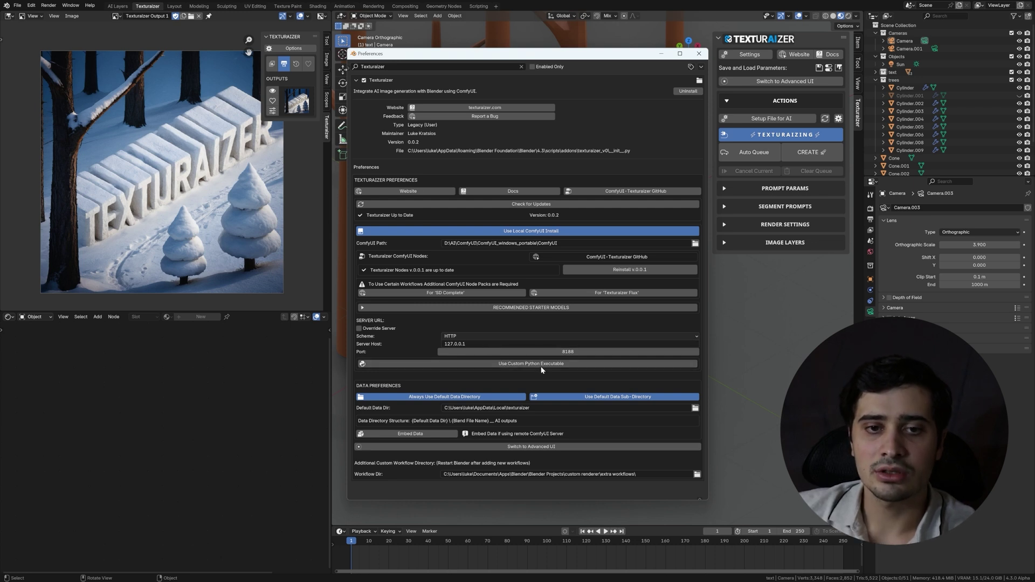
Step: Untick Use Local ComfyUI Install and tick Override Server for a custom server address
left_click(490, 231)
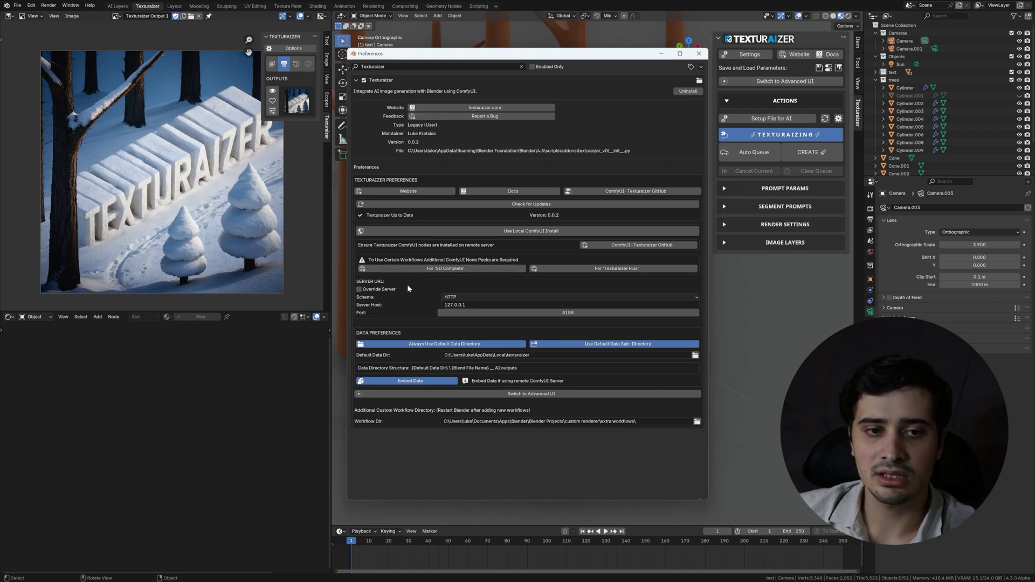
left_click(379, 289)
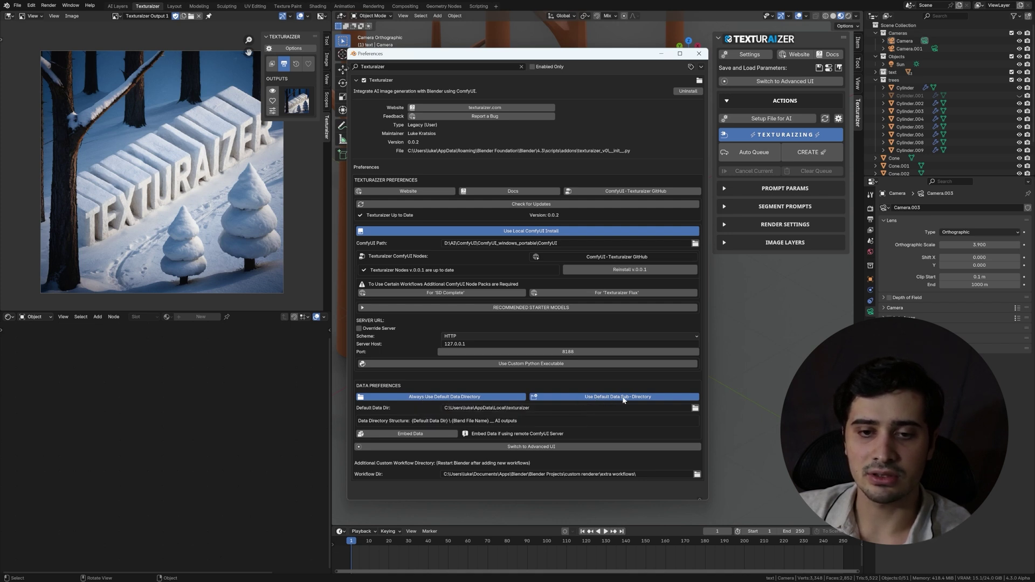
left_click(491, 409)
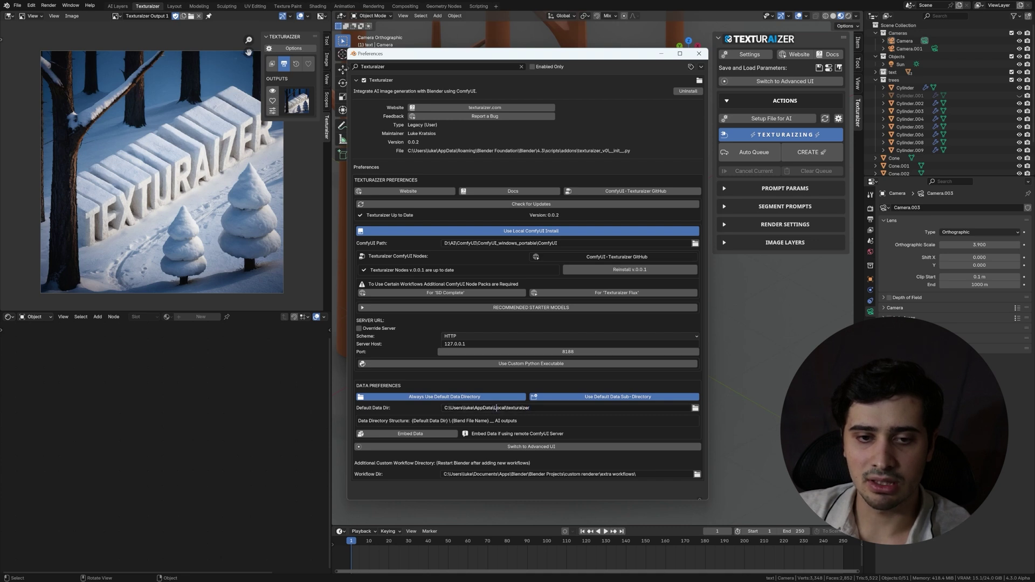
key("Home")
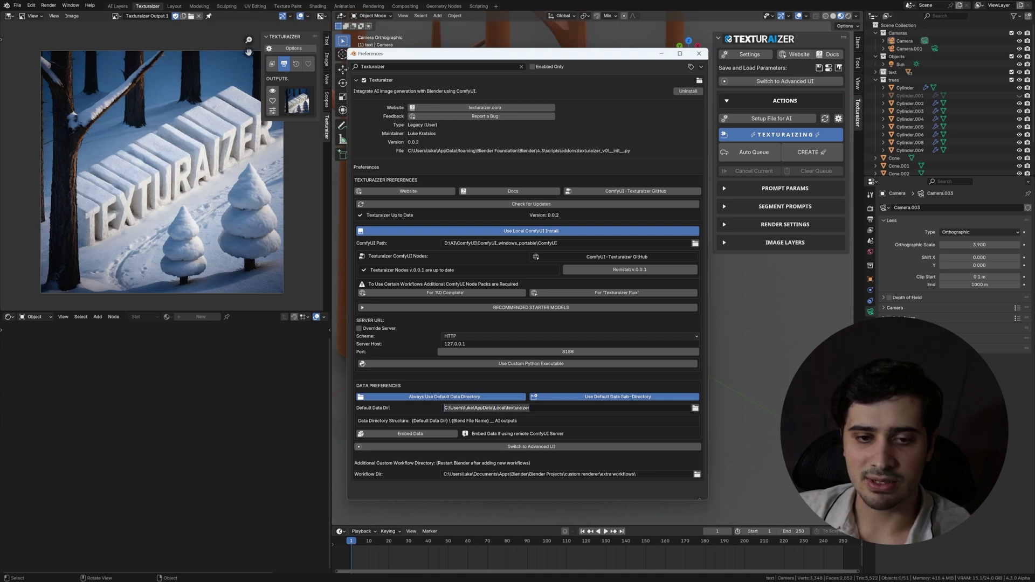
key("Return")
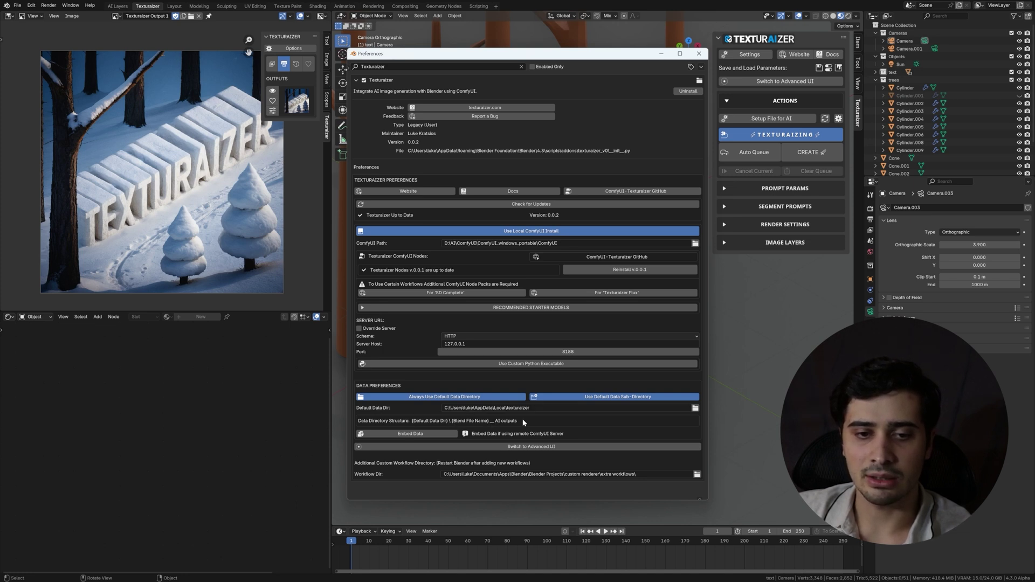
Step: Toggle Use Default Data Sub-Directory off and on twice, then Always Use Default Data Directory off and on
left_click(607, 399)
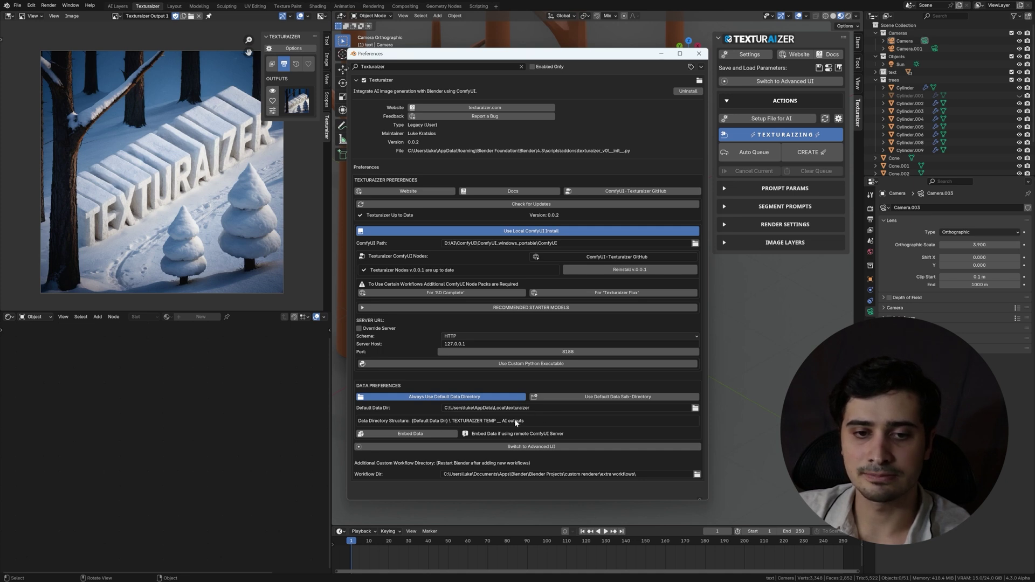
left_click(557, 398)
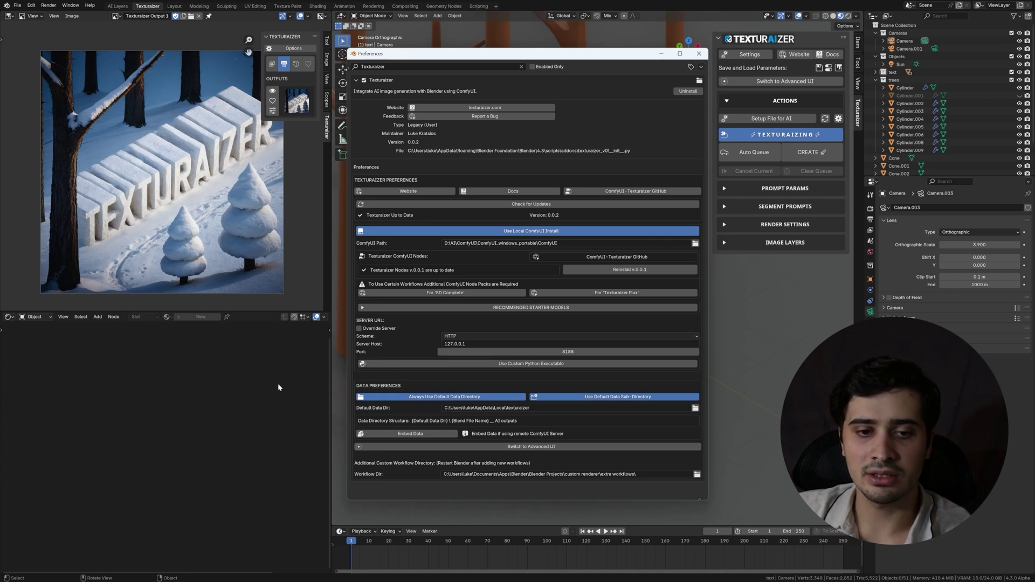
left_click(558, 399)
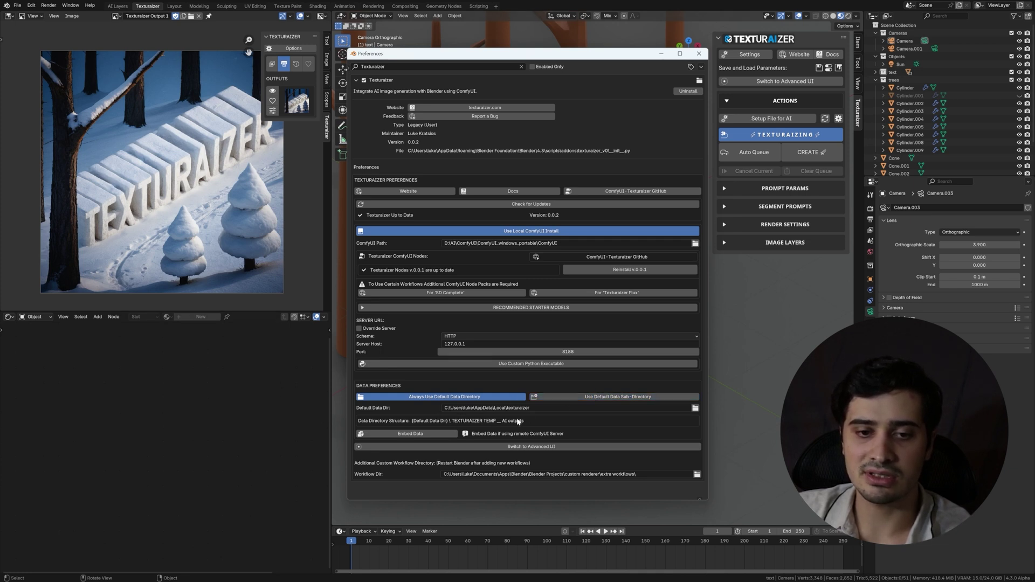
left_click(558, 398)
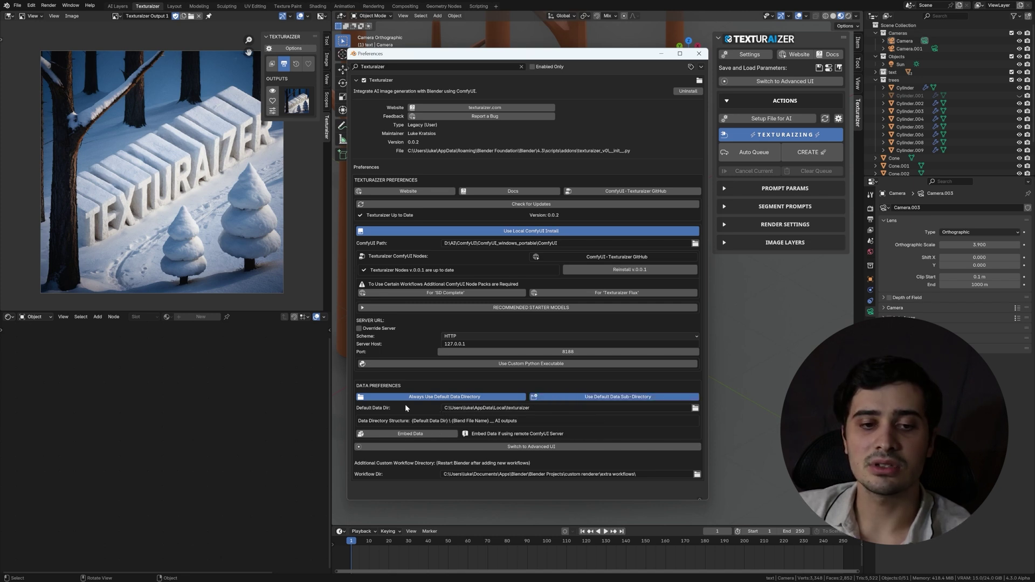
left_click(470, 397)
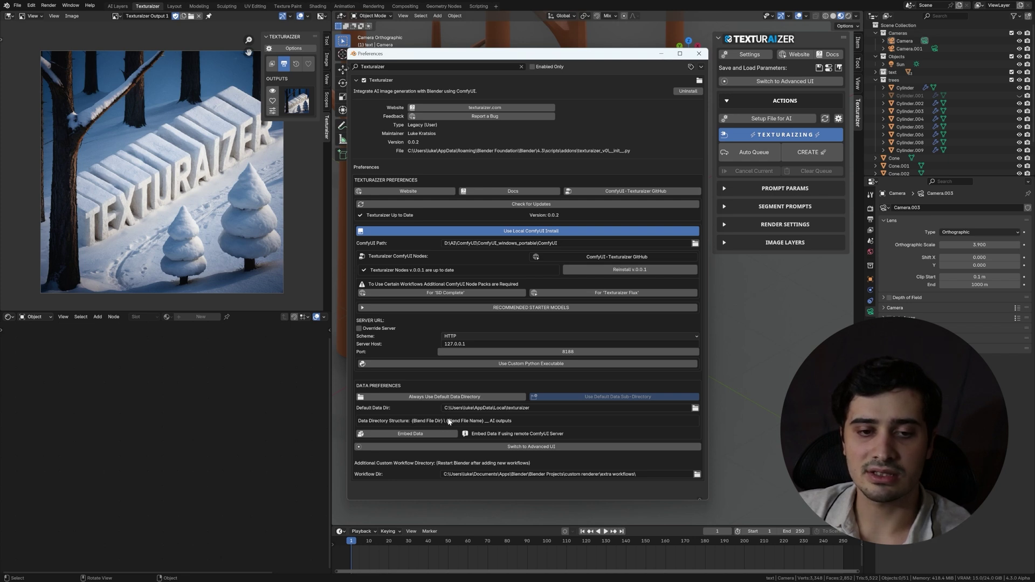
left_click(480, 397)
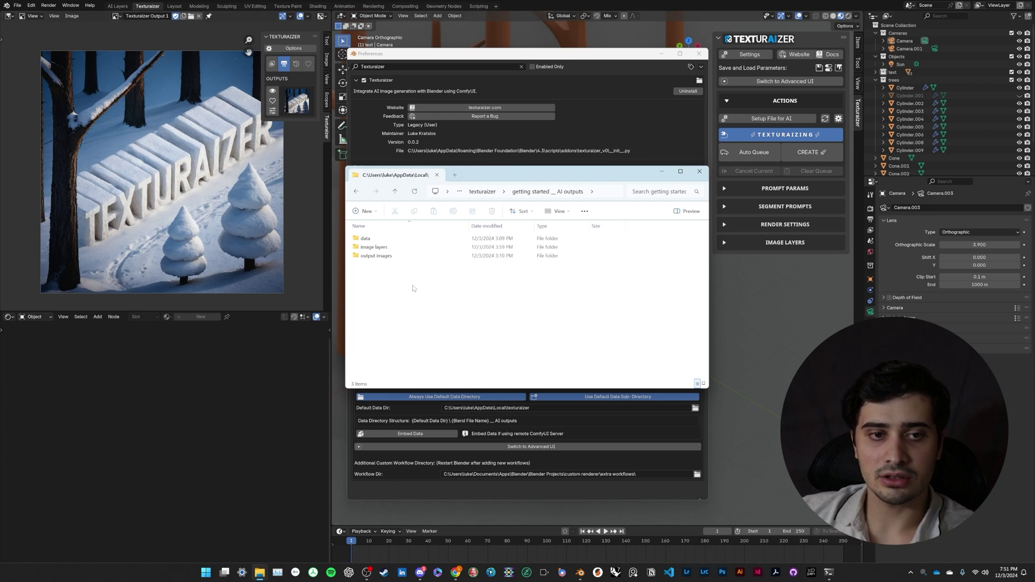
Step: Browse the data and image layers folders inside the AI outputs folder
double_click(378, 240)
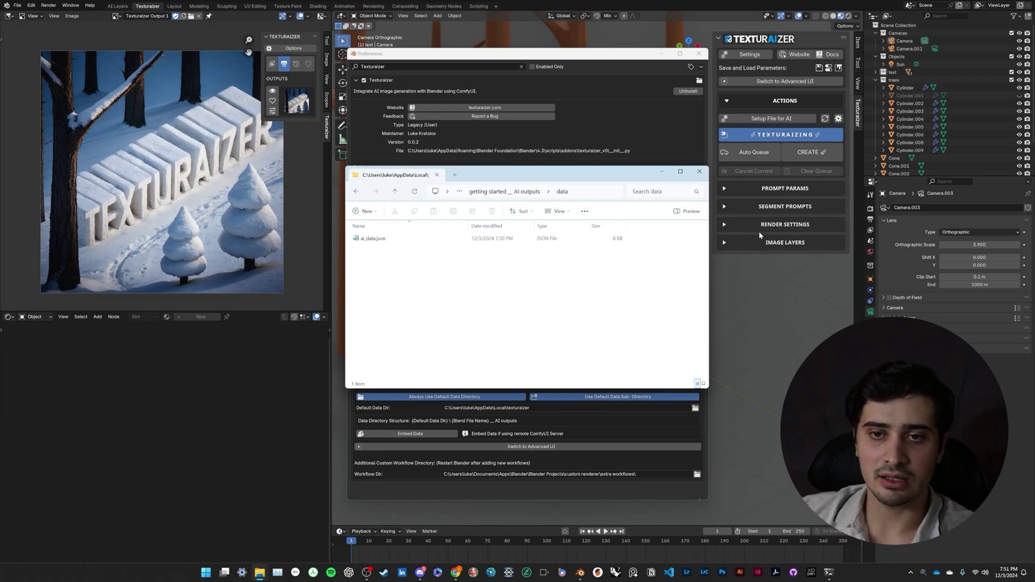
left_click(504, 192)
double_click(391, 247)
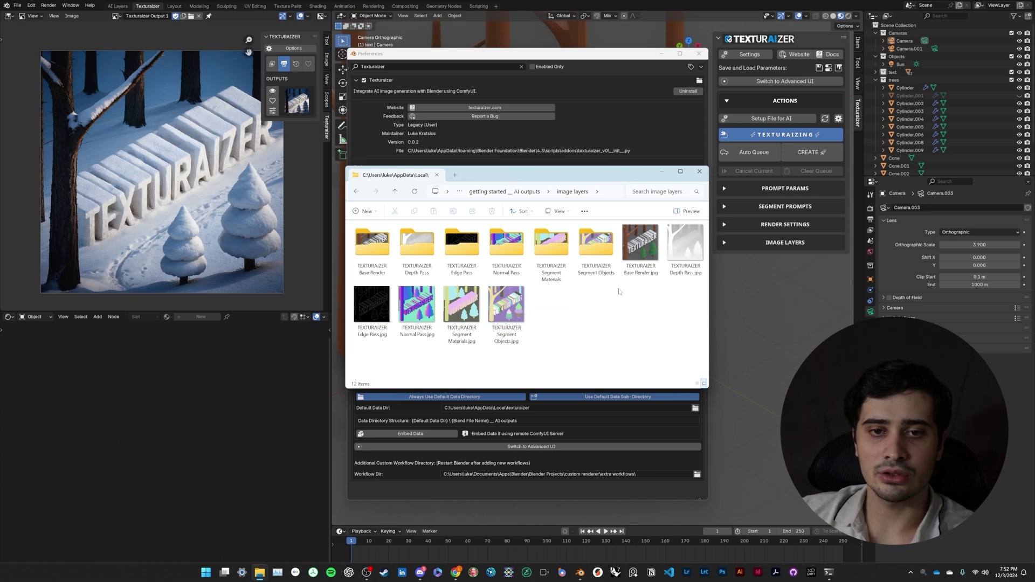
left_click_drag(550, 304, 499, 281)
left_click(504, 191)
Step: Look through output images and its history of past generated images, then return to output images
double_click(415, 254)
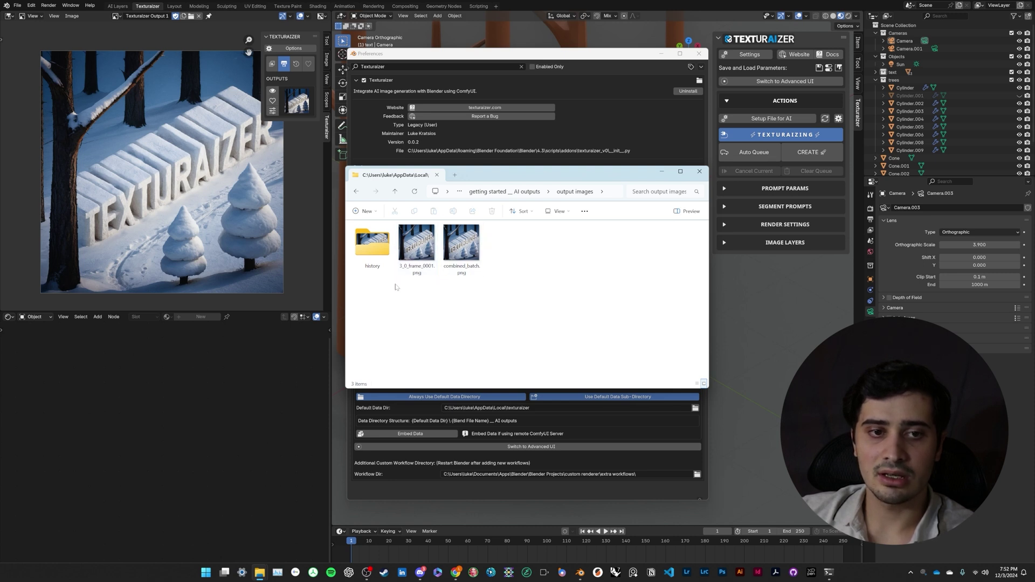
double_click(374, 247)
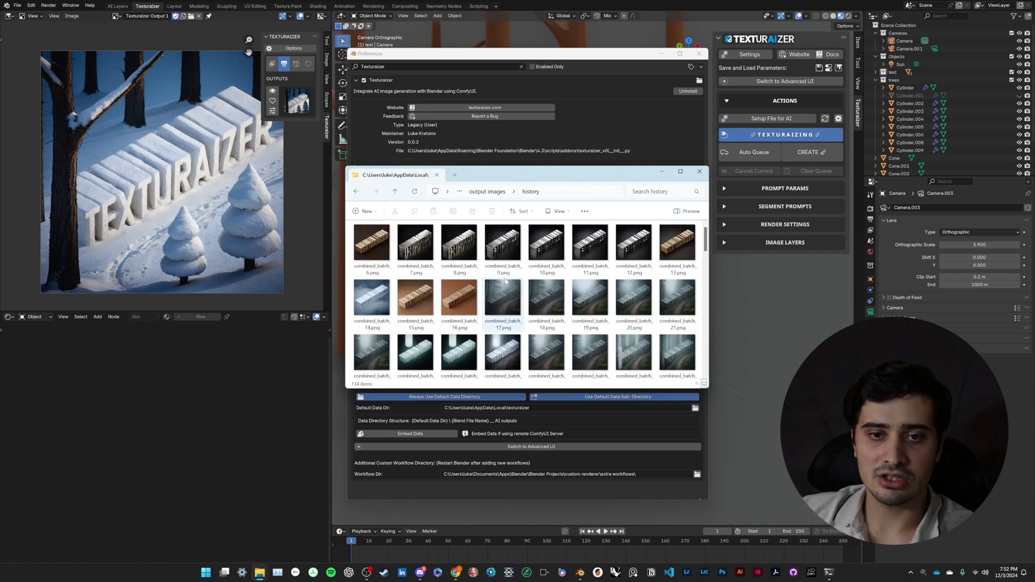
scroll(509, 277, "down", 15)
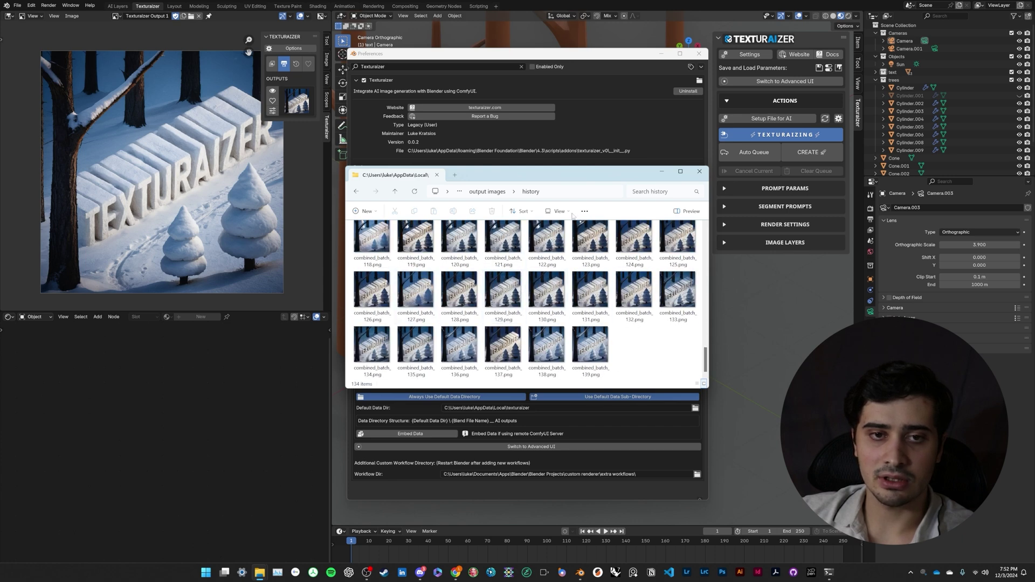
left_click(487, 192)
Step: Untick and re-tick Use Local ComfyUI Install, briefly viewing the output's generated layers
left_click(491, 419)
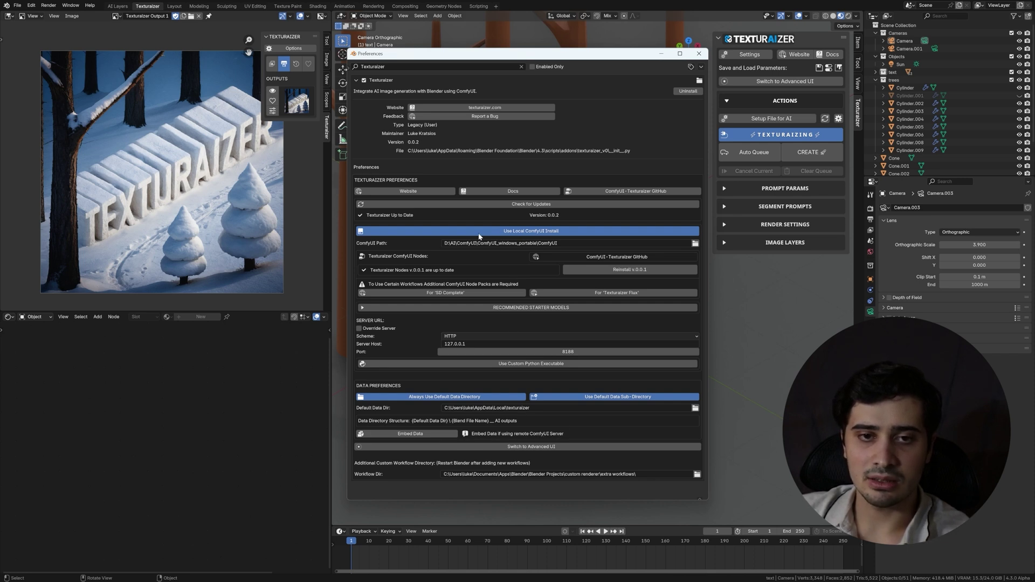
left_click(539, 230)
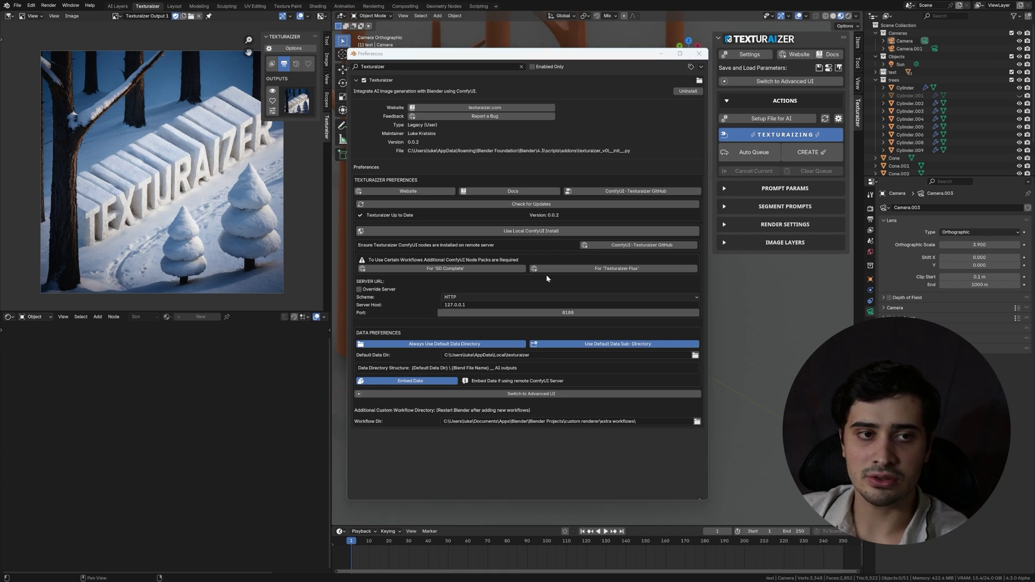
left_click(272, 64)
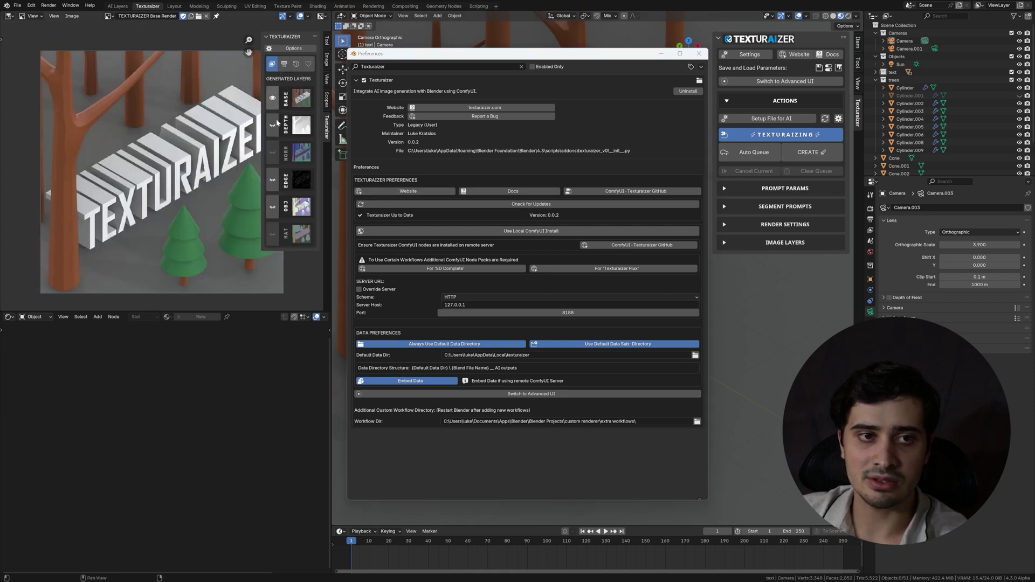
left_click(284, 63)
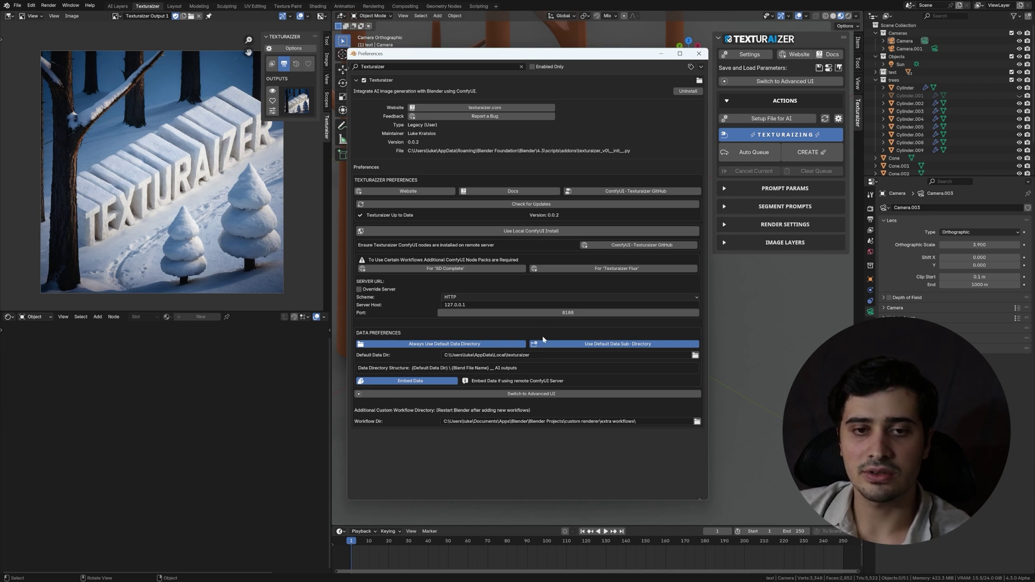
left_click(519, 232)
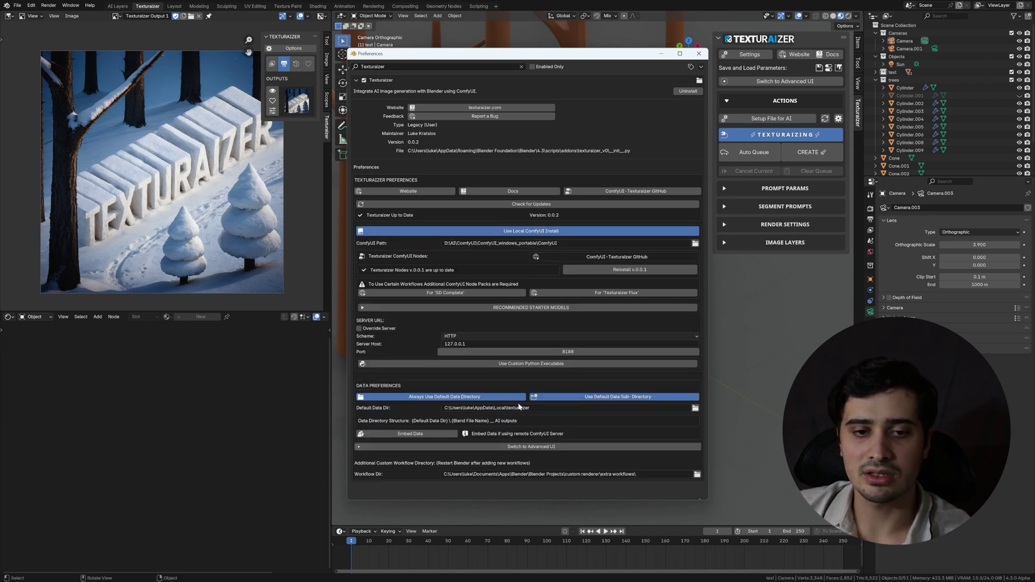
left_click(380, 434)
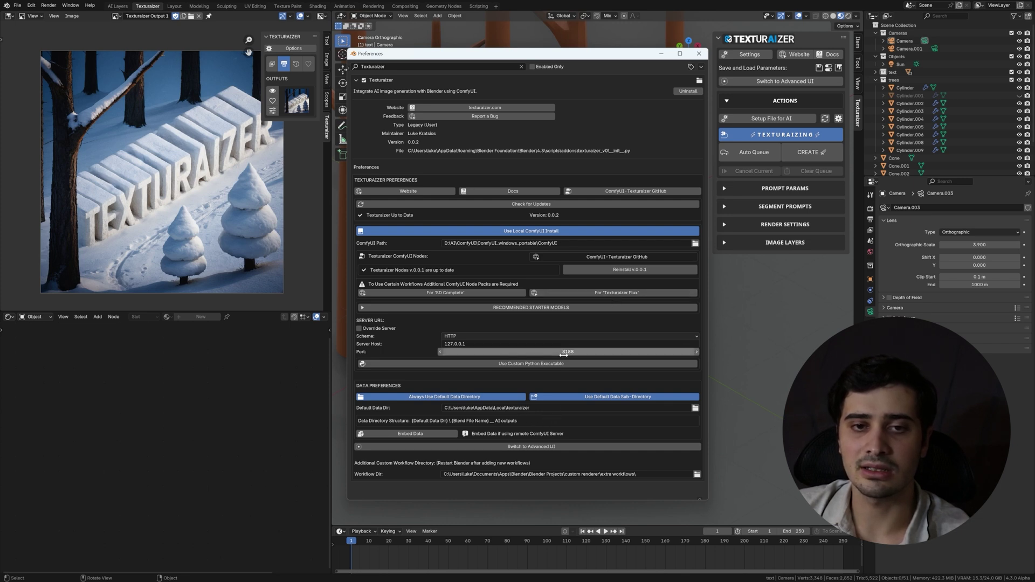
Step: Switch Texturaizer to the Advanced UI and then back to the Simple UI
left_click(516, 447)
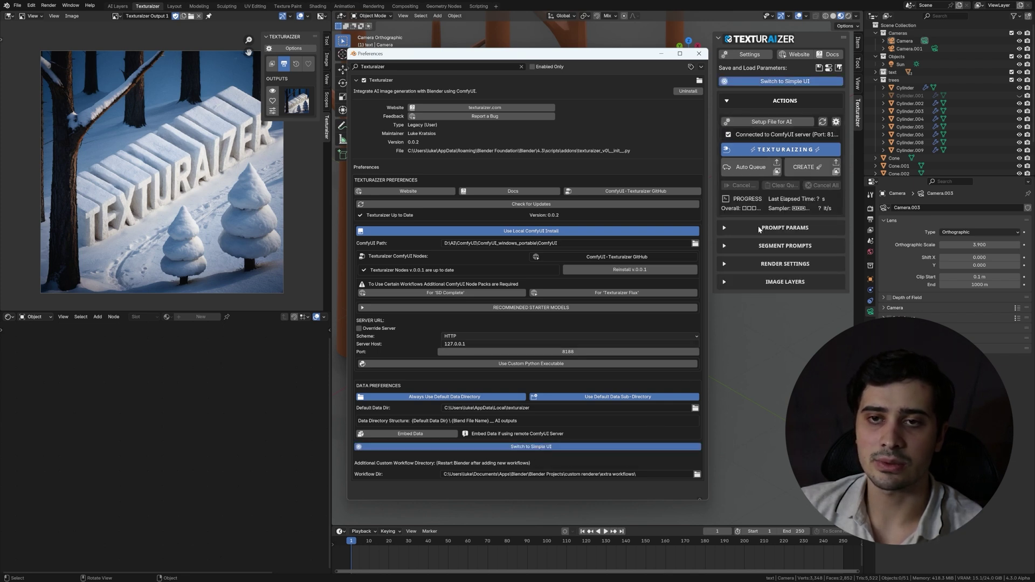
left_click(780, 87)
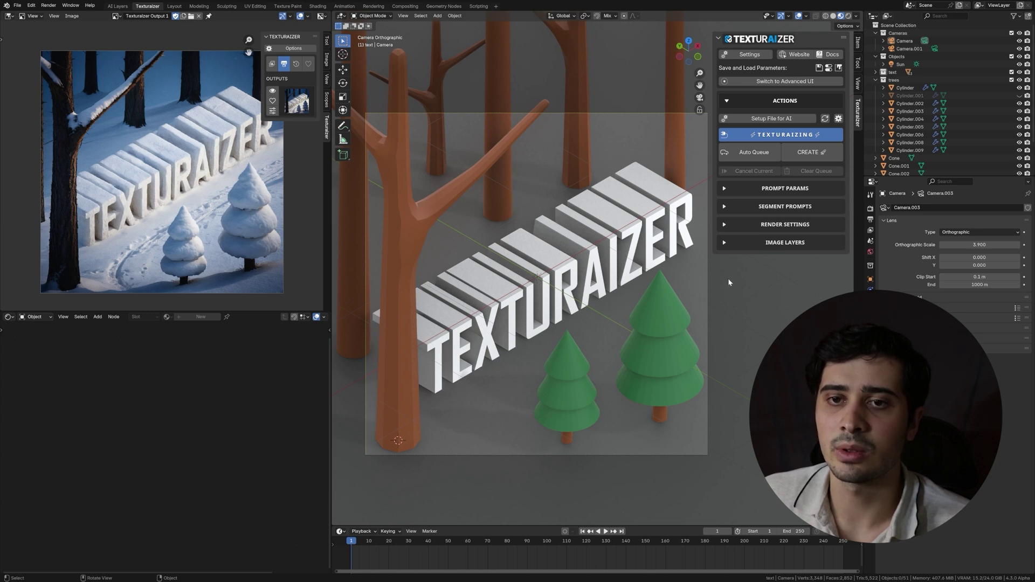
Step: Collapse the Actions section and open, then close, the Texturaizer preferences
left_click(729, 100)
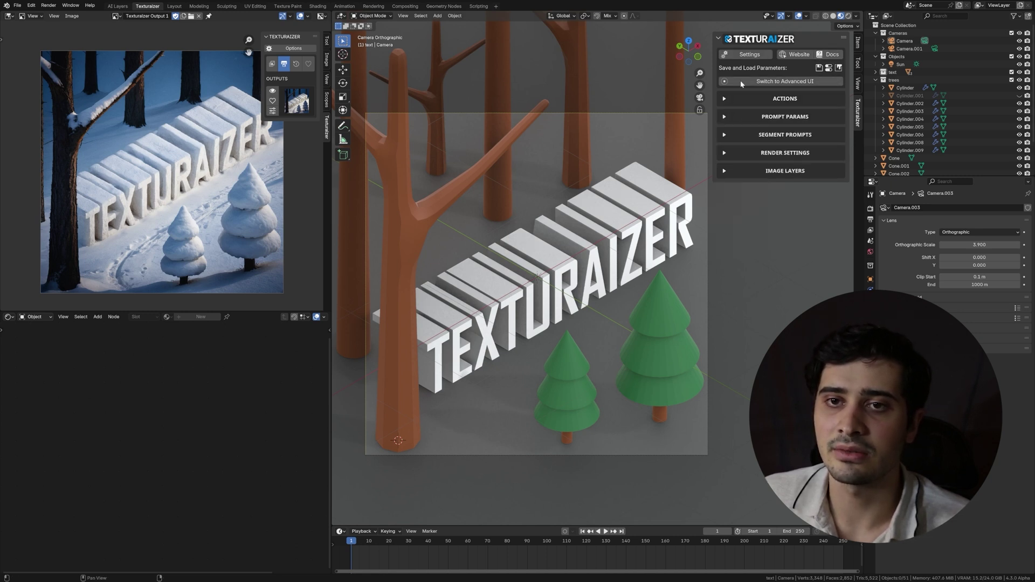
left_click(747, 55)
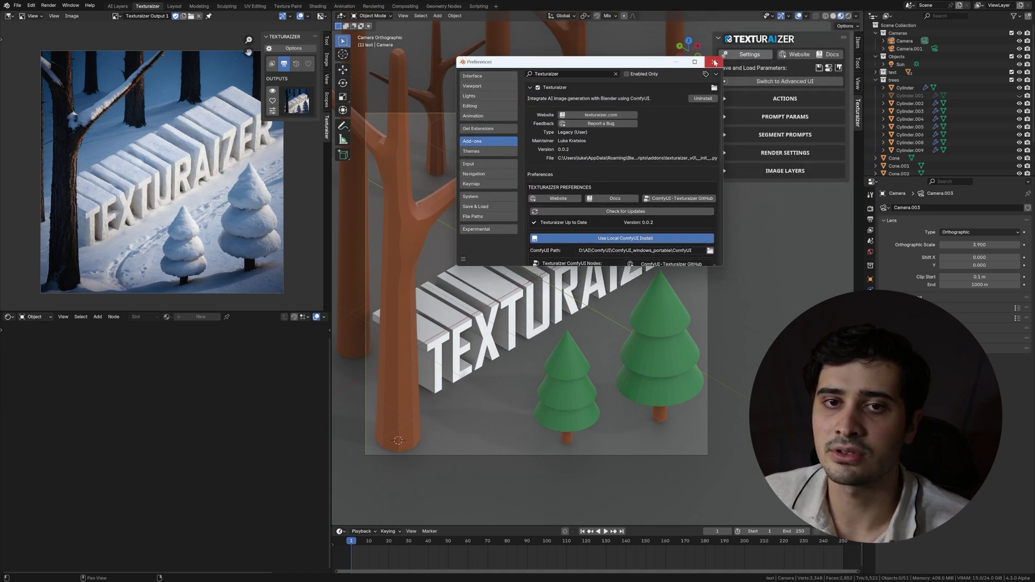
left_click(713, 61)
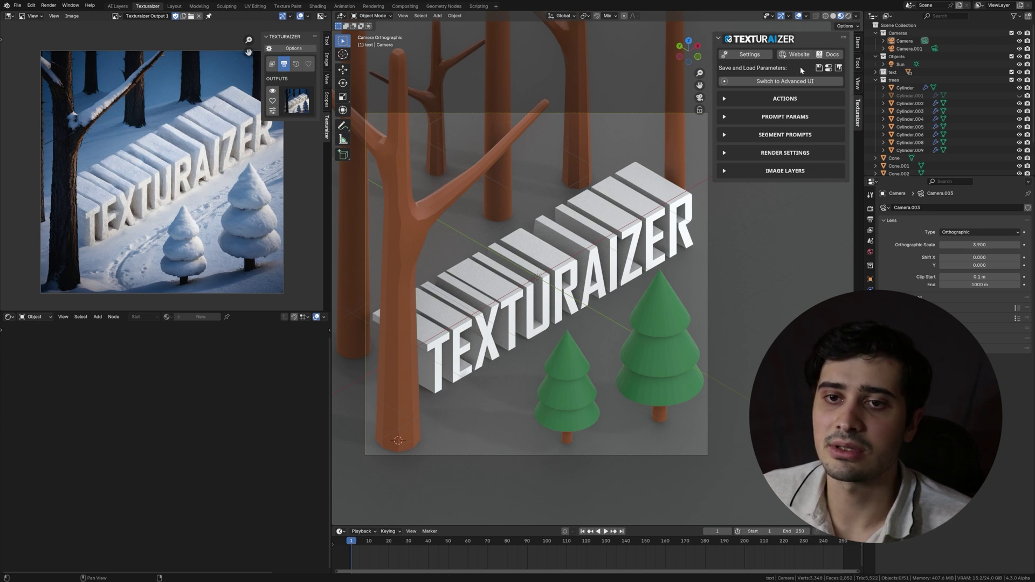
Step: Save the current Texturaizer parameters under the filename 'settings' as the default preset
left_click(772, 117)
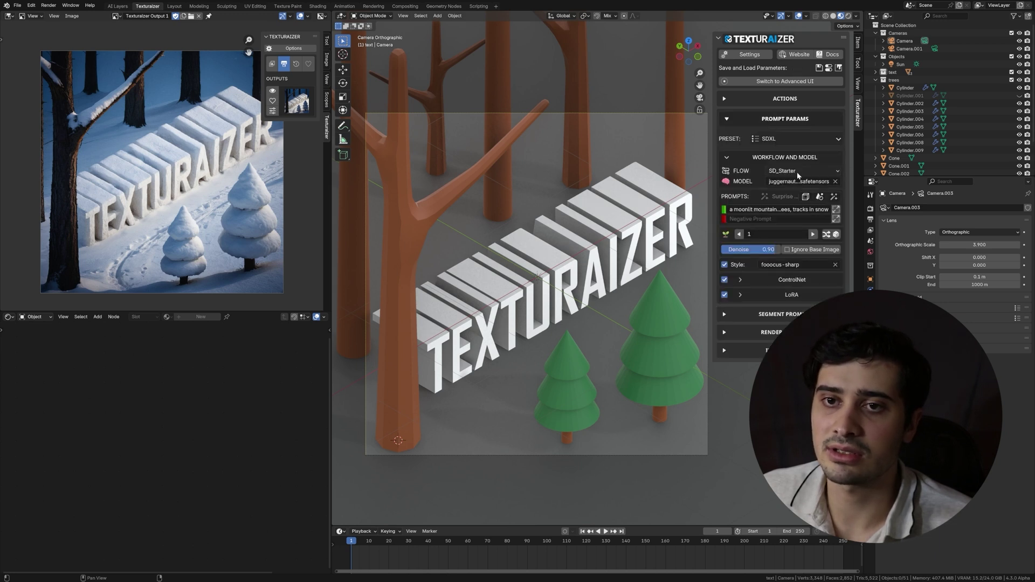
left_click(792, 118)
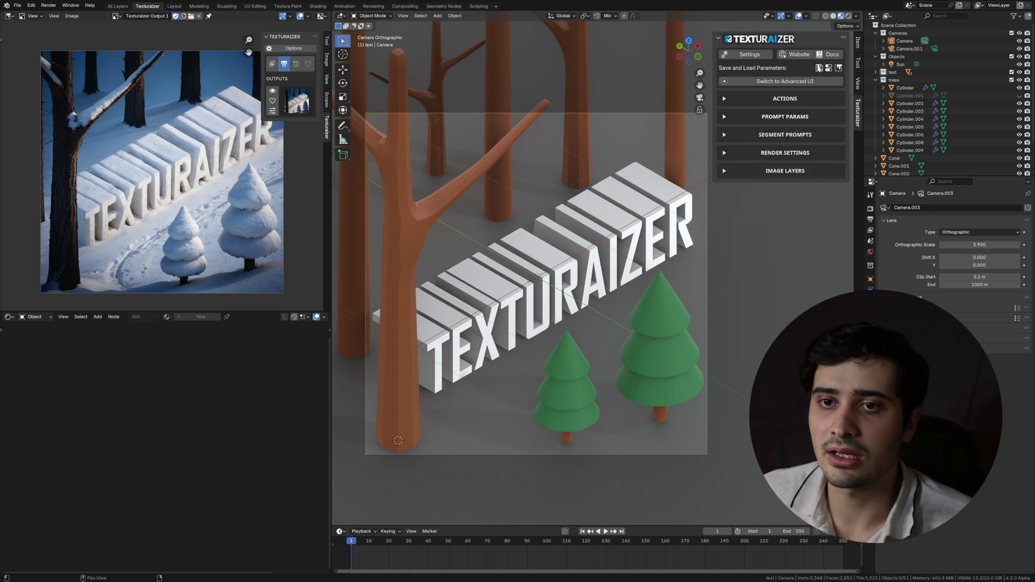
left_click(818, 68)
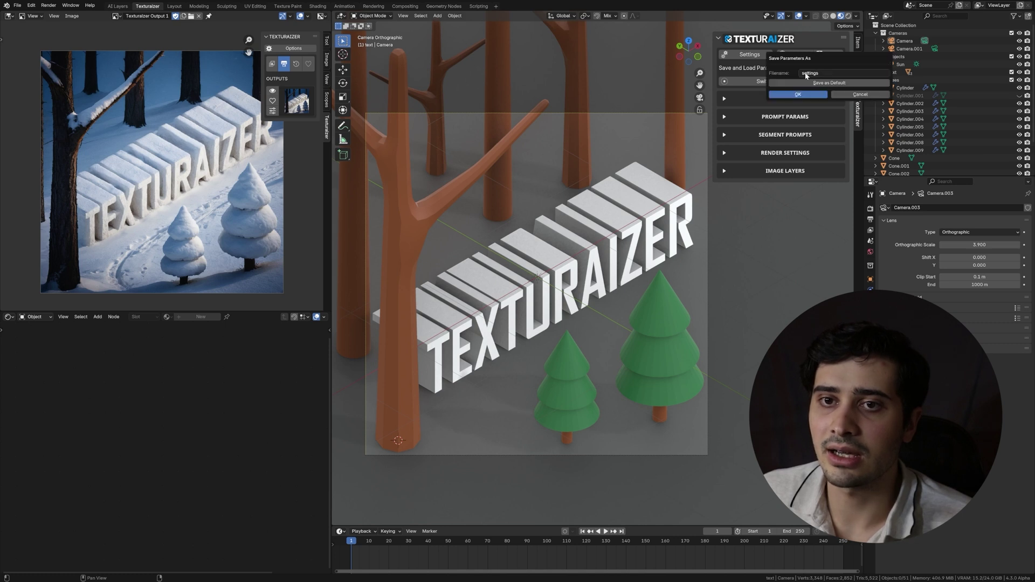
left_click(818, 73)
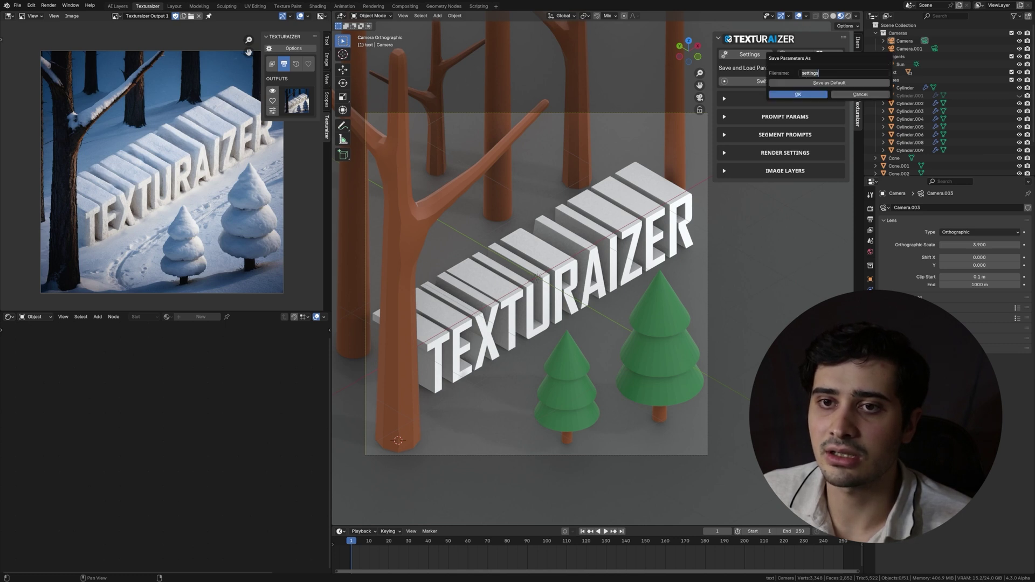
key("Return")
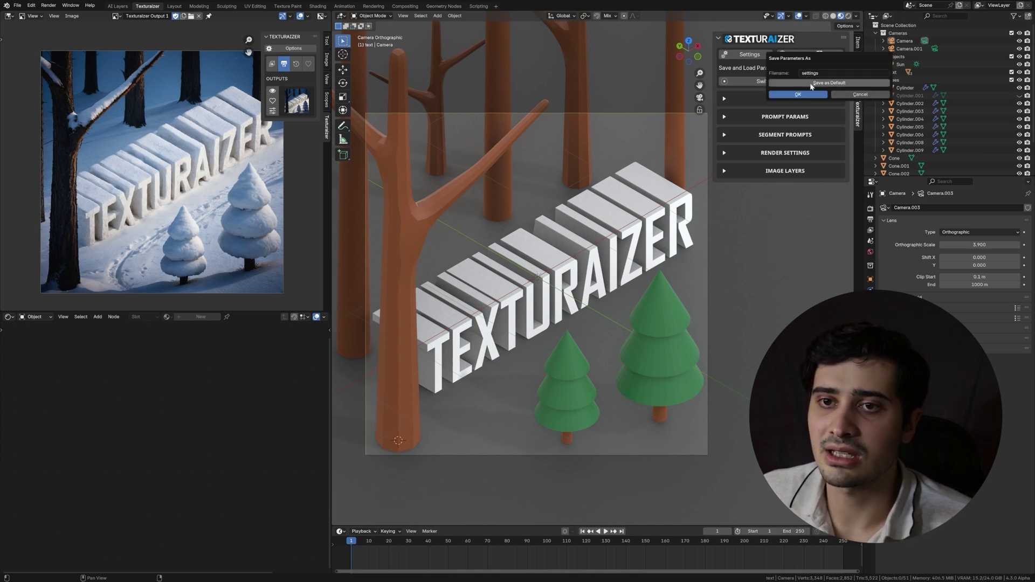
left_click(834, 95)
left_click(766, 117)
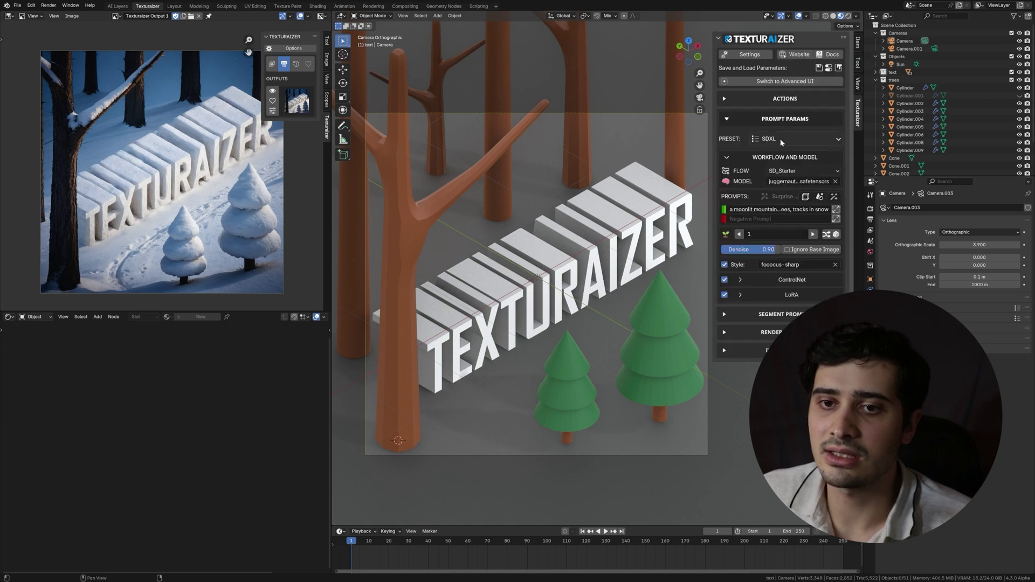
left_click(756, 118)
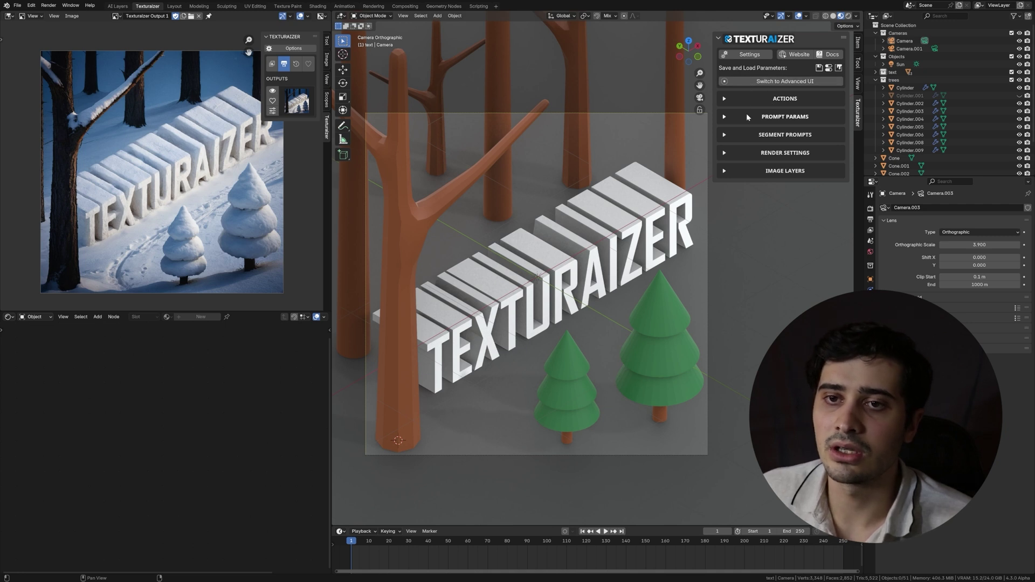
Step: Load Default.json with all six parameter categories ticked
left_click(829, 68)
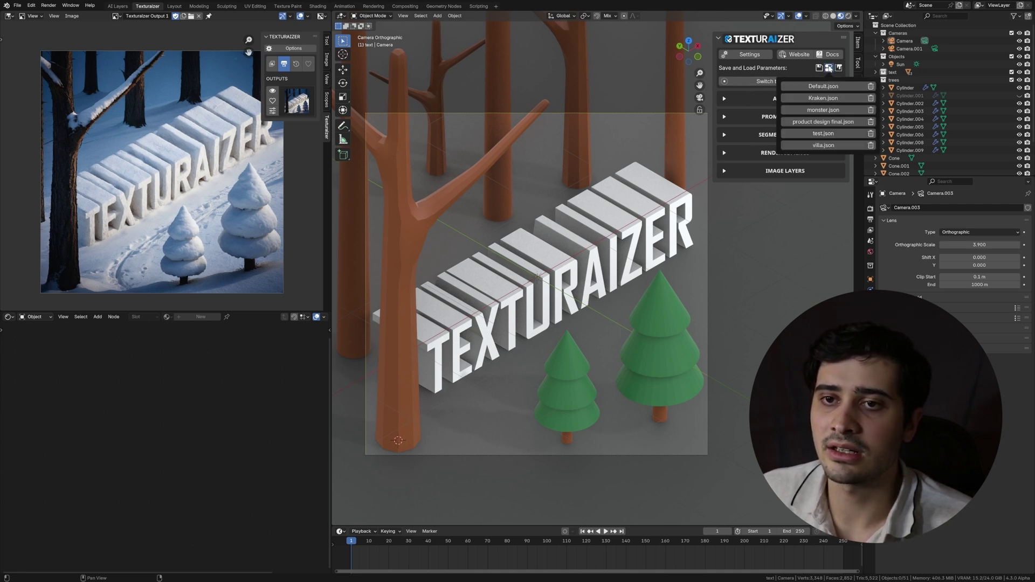
left_click(824, 110)
left_click(829, 68)
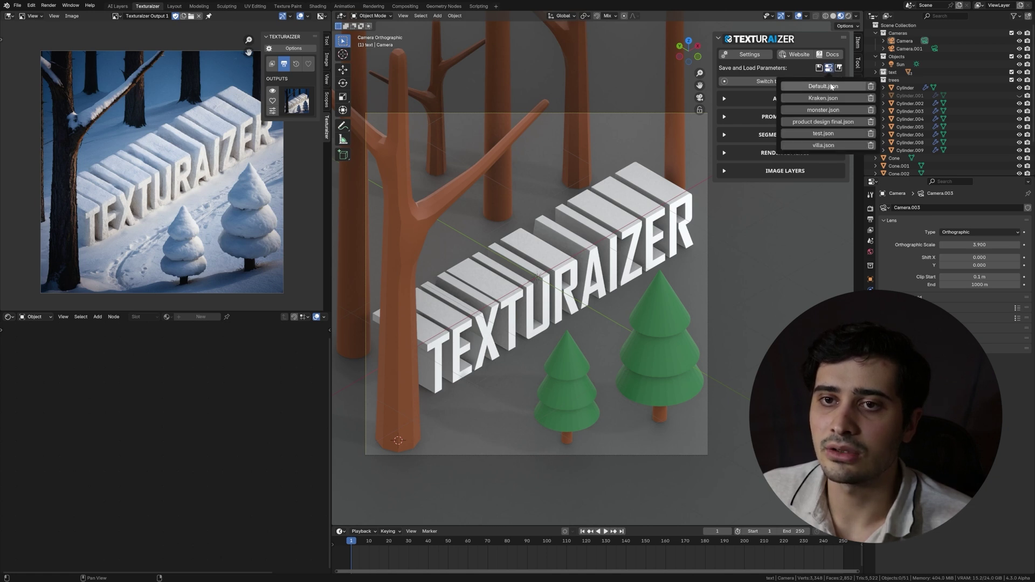
left_click(830, 86)
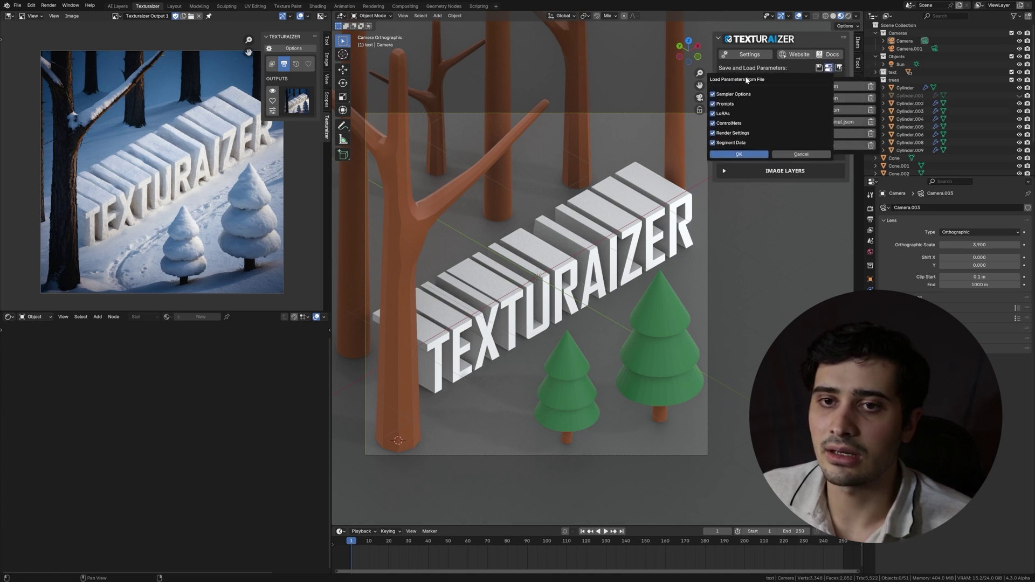
left_click_drag(765, 141, 782, 170)
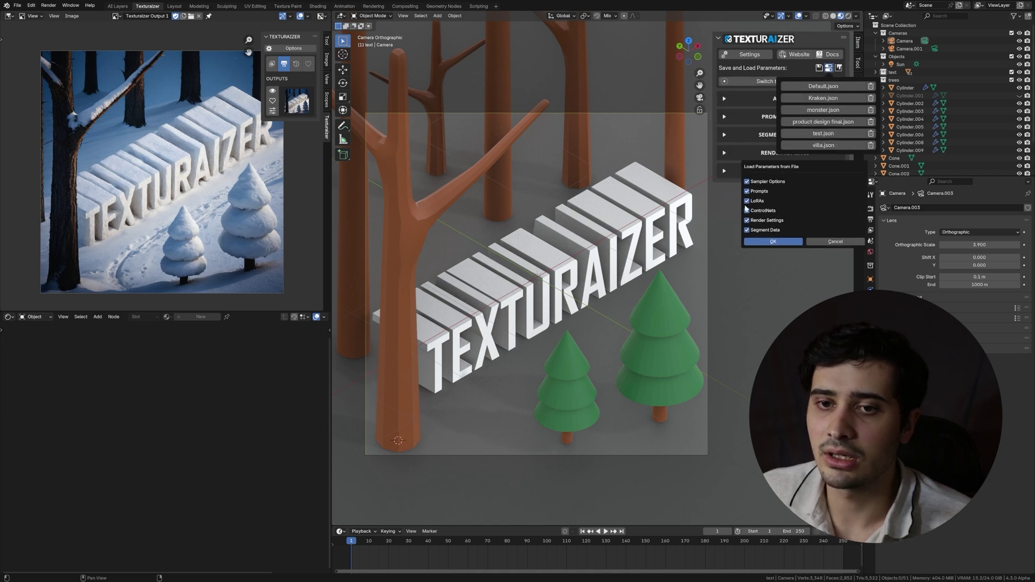
left_click_drag(747, 201, 747, 230)
left_click(747, 181)
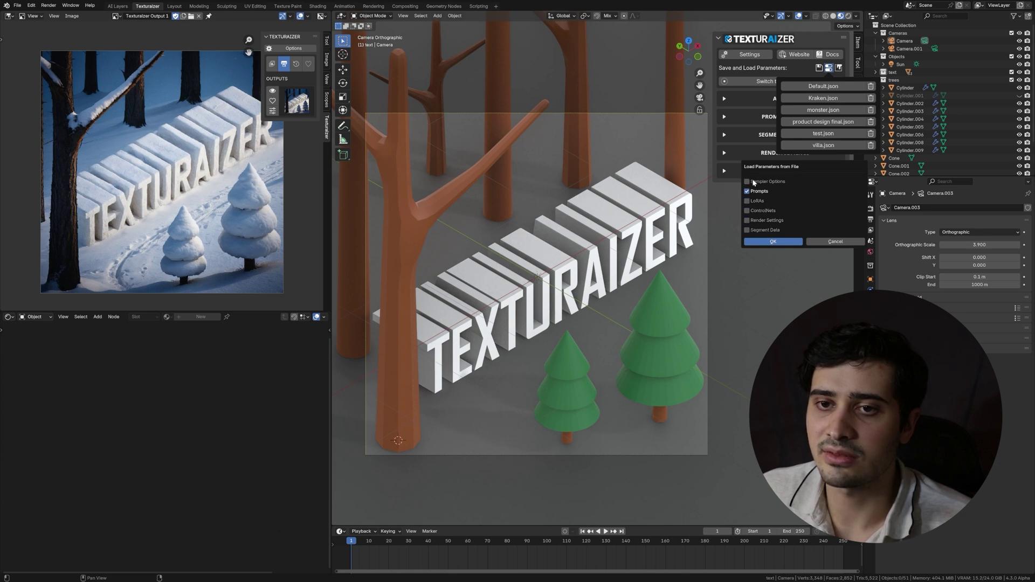
left_click_drag(753, 201, 753, 236)
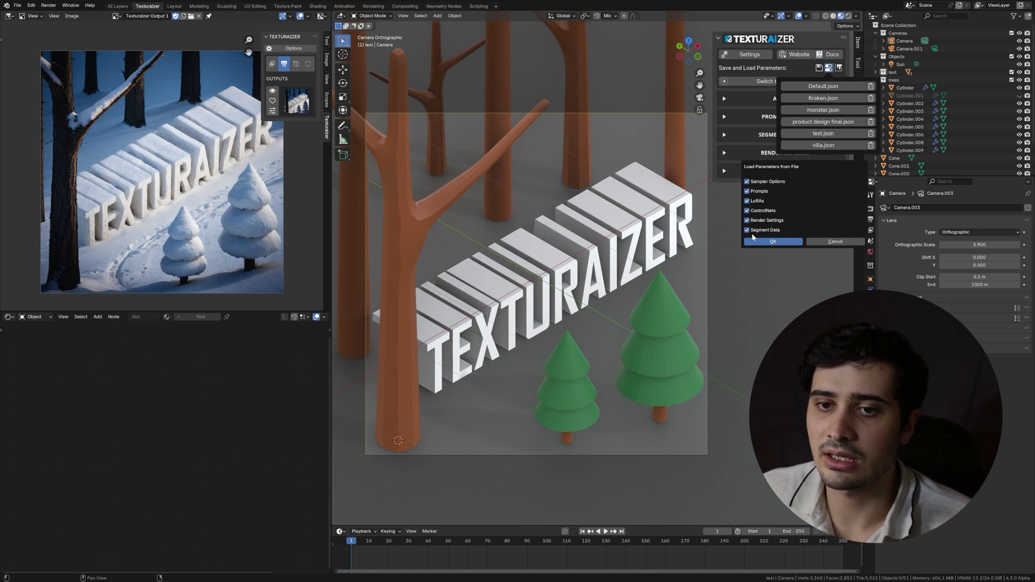
left_click(798, 242)
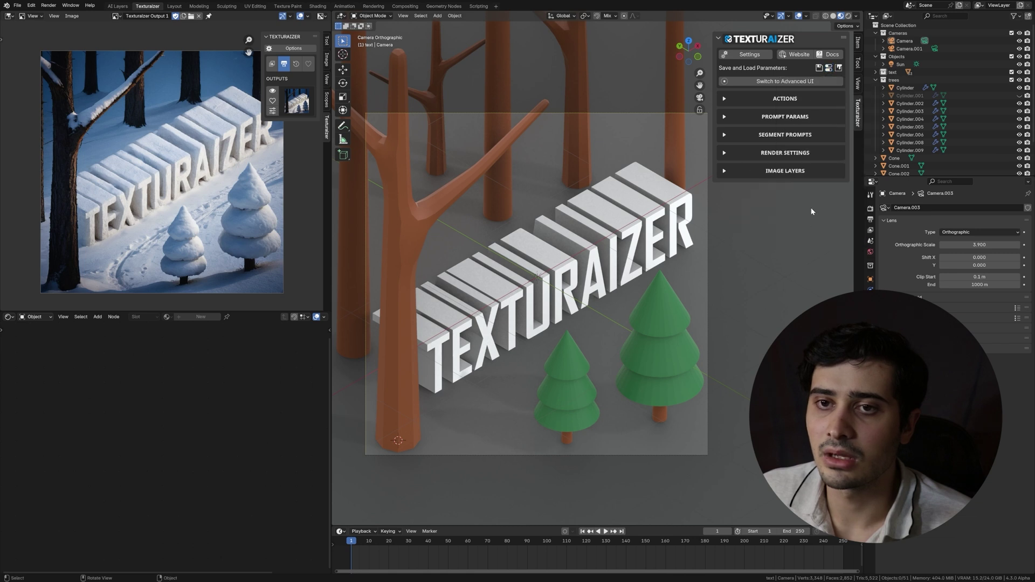
Step: Load the SDXL preset, juggernautXL model and moonlit mountain prompt stored in 3_0_frame_0001.png
left_click(839, 68)
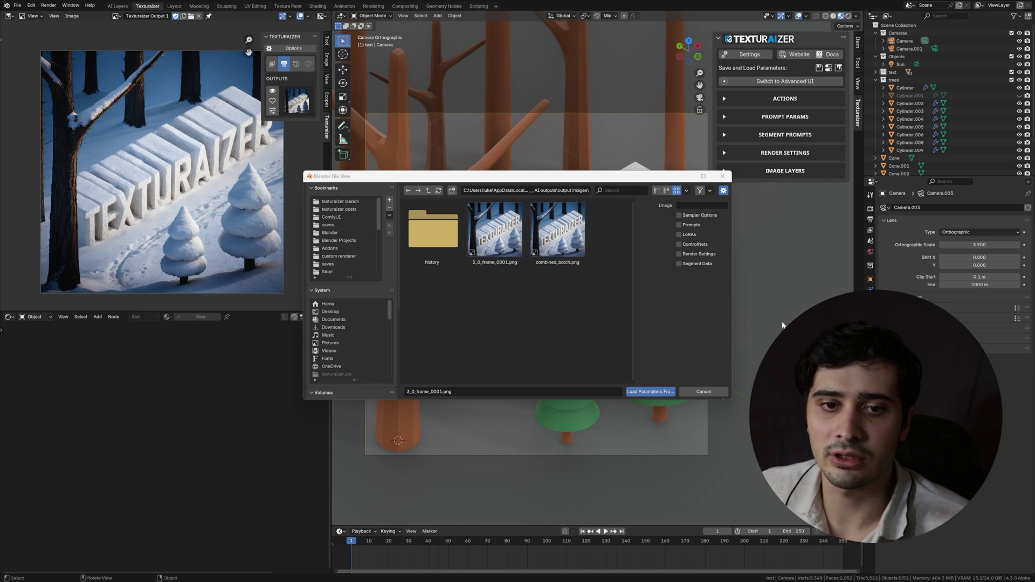
left_click_drag(554, 174, 569, 218)
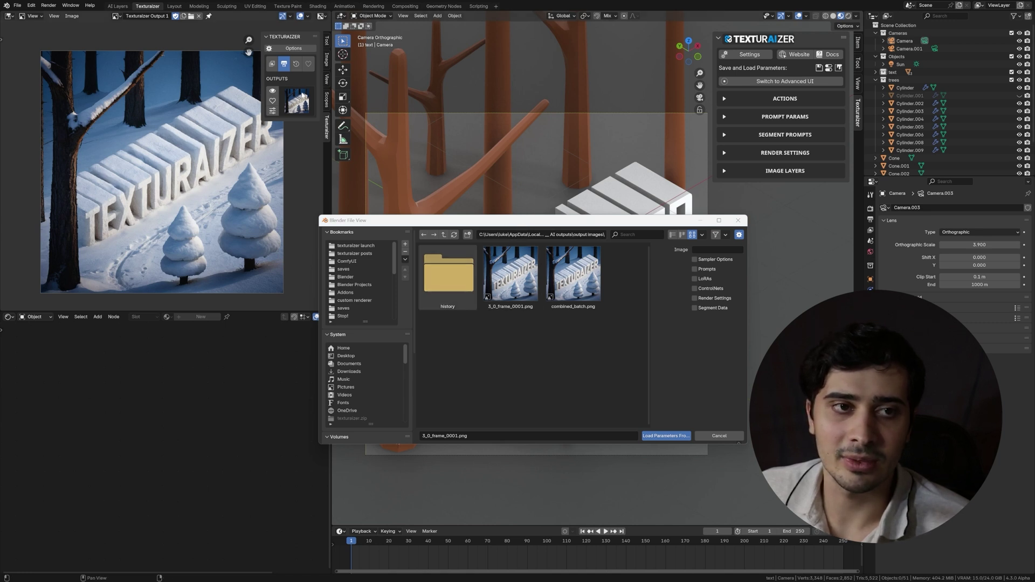
left_click(296, 64)
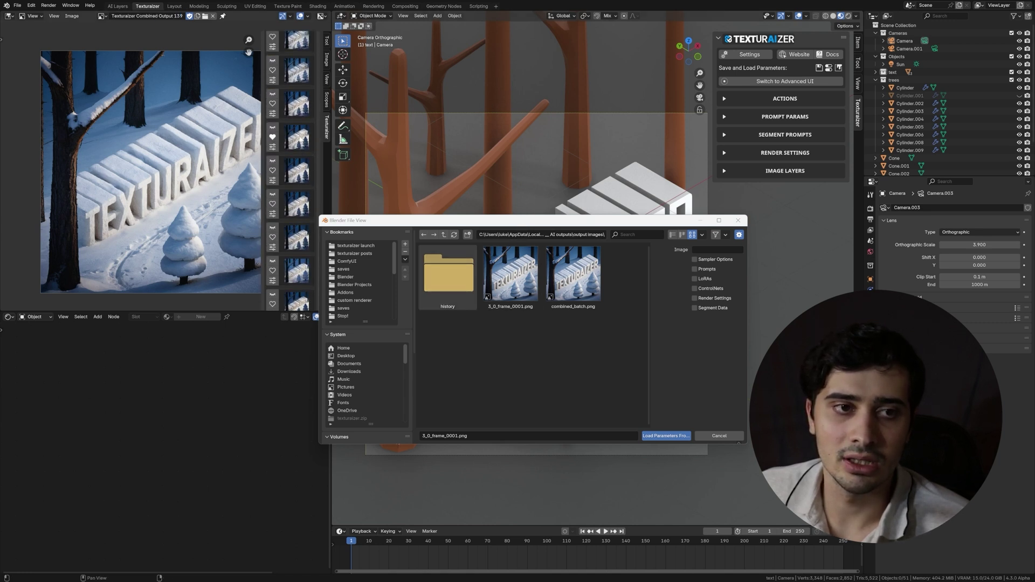
left_click(285, 63)
mouse_move(575, 223)
left_mouse_down()
mouse_move(569, 188)
mouse_move(575, 206)
left_mouse_up()
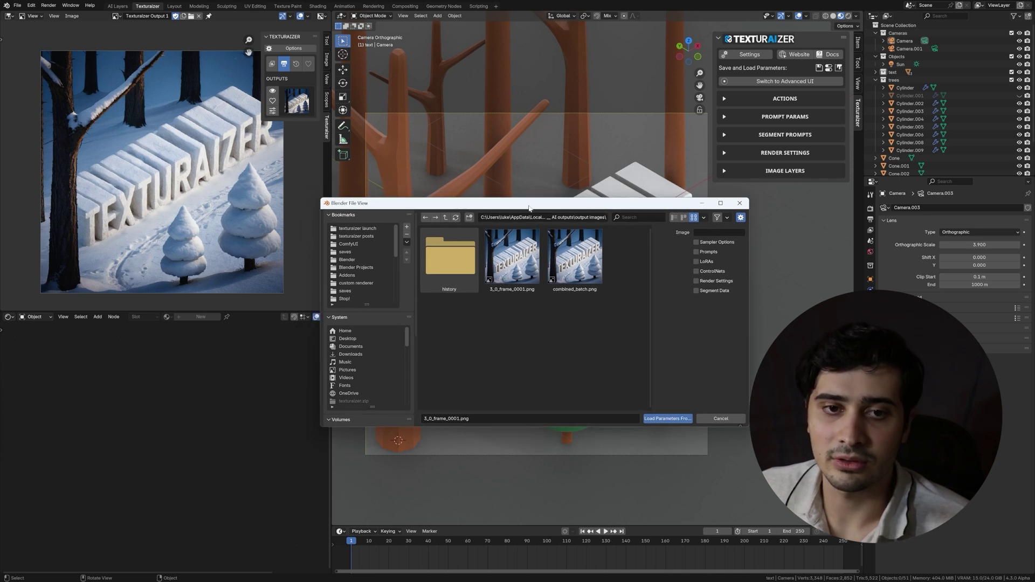
left_click_drag(528, 205, 565, 203)
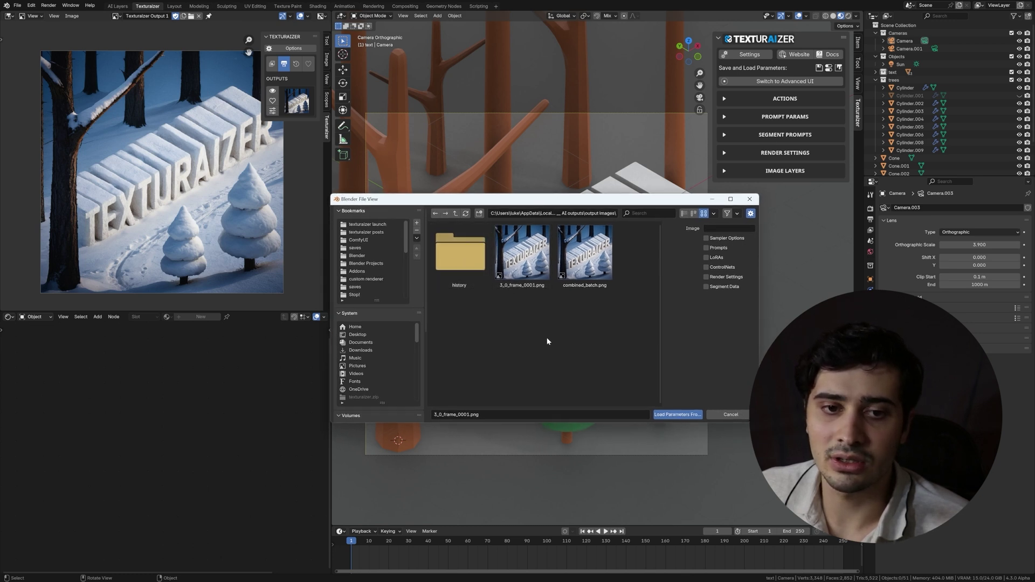
left_click(527, 279)
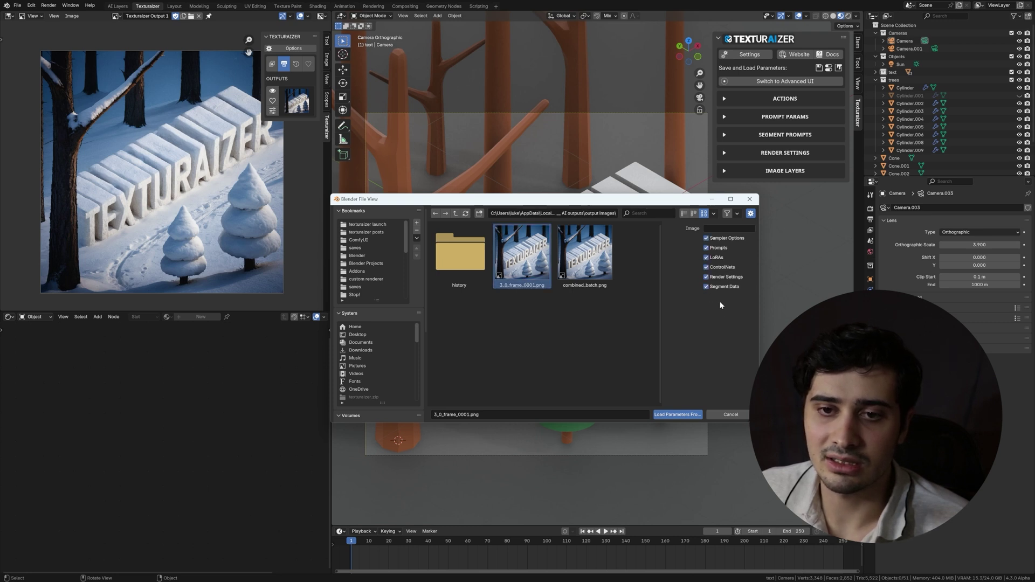
left_click(680, 415)
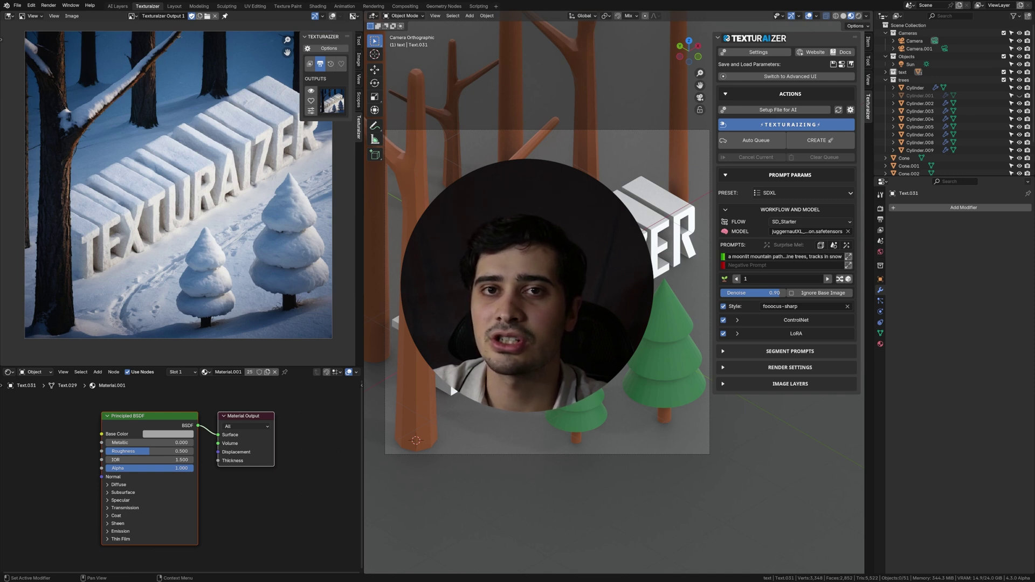
Step: Select the left tree trunk Cylinder and save the project as getting started.blend
left_click(409, 221)
key("ctrl+s")
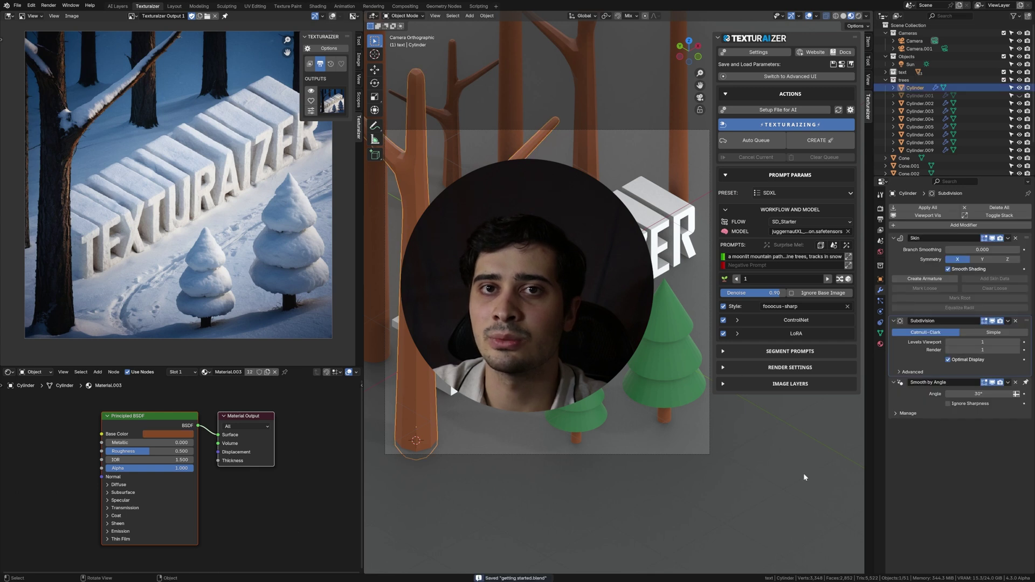